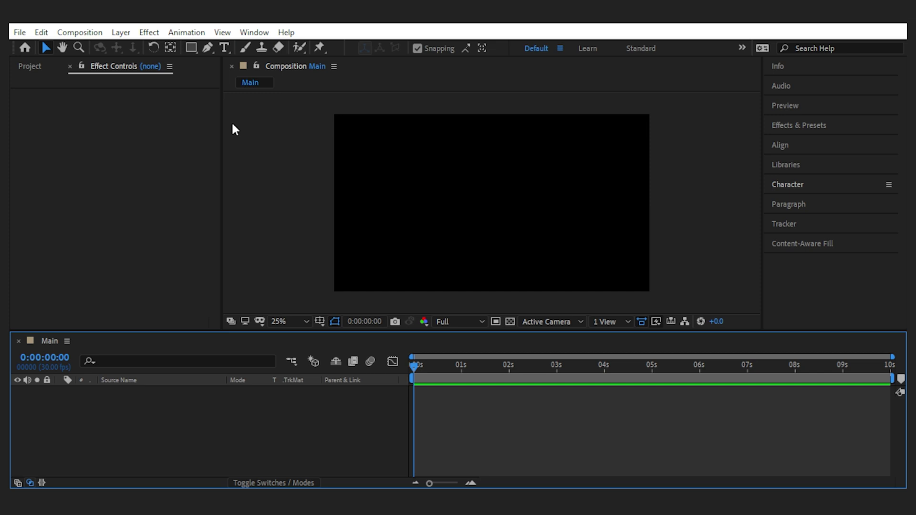
# Step: Create a text layer reading "Press" in the Main composition
pyautogui.click(223, 47)
pyautogui.click(455, 194)
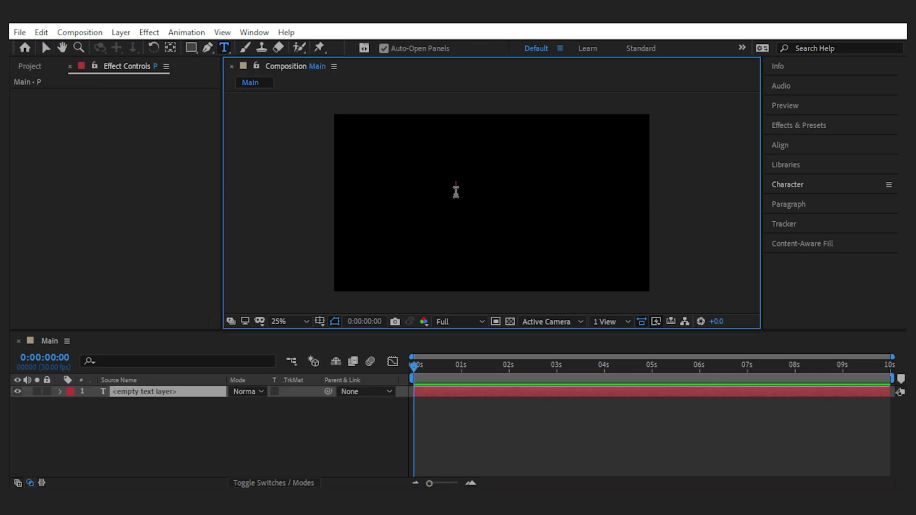
pyautogui.write('Press')
pyautogui.click(351, 414)
# Step: Center the Press layer's anchor point on its text and align the layer to the composition's horizontal and vertical center
pyautogui.click(190, 392)
pyautogui.keyDown('ctrl'); pyautogui.doubleClick(170, 47); pyautogui.keyUp('ctrl')
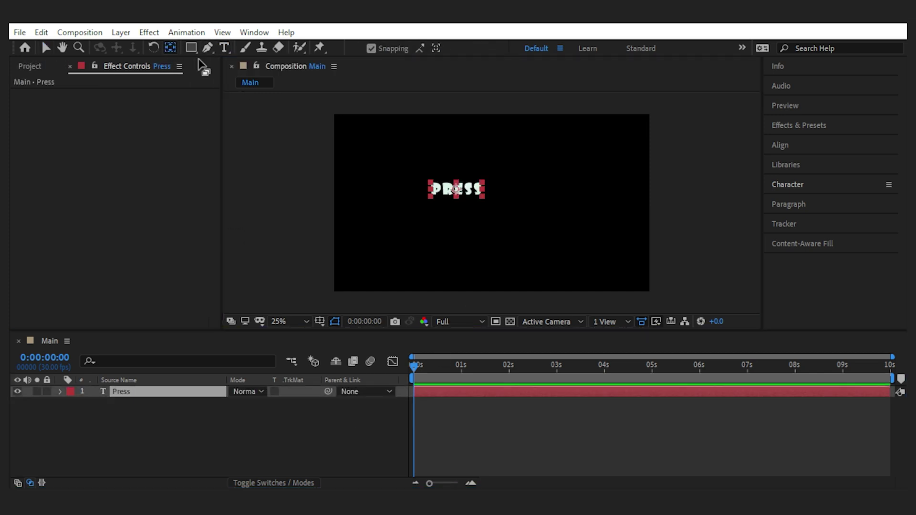
pyautogui.click(779, 145)
pyautogui.click(798, 177)
pyautogui.click(865, 178)
pyautogui.click(325, 442)
# Step: Duplicate the Press text layer and nudge the copy down so it sits directly beneath the original
pyautogui.click(186, 391)
pyautogui.hotkey('ctrl', 'd')
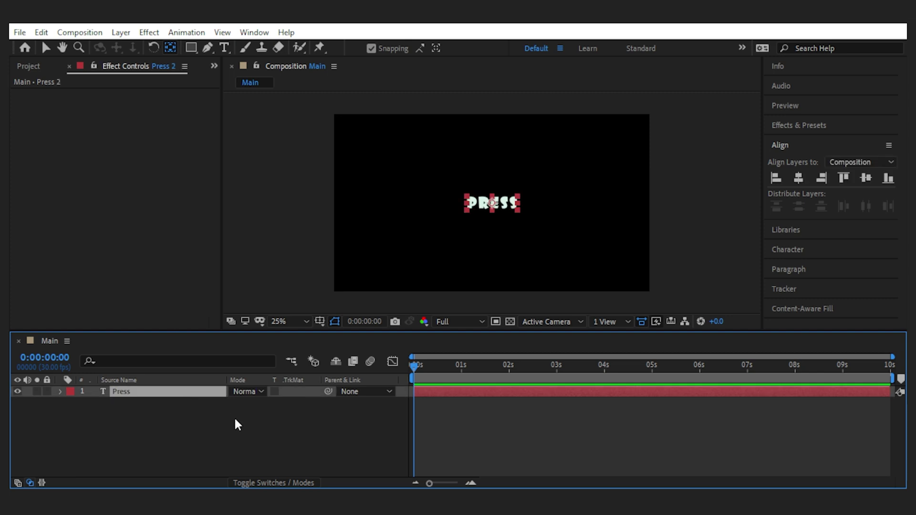
pyautogui.hotkey('shift', 'Down')
pyautogui.hotkey('shift', 'Down')
pyautogui.hotkey('shift', 'Down')
pyautogui.hotkey('shift', 'Down')
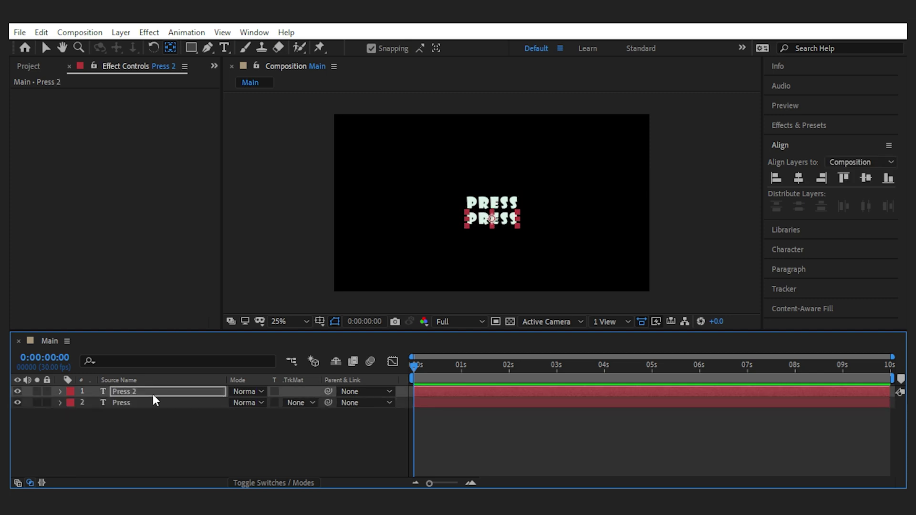
# Step: Change the duplicated text layer's wording to "Play"
pyautogui.click(151, 391)
pyautogui.doubleClick(144, 392)
pyautogui.write('Play')
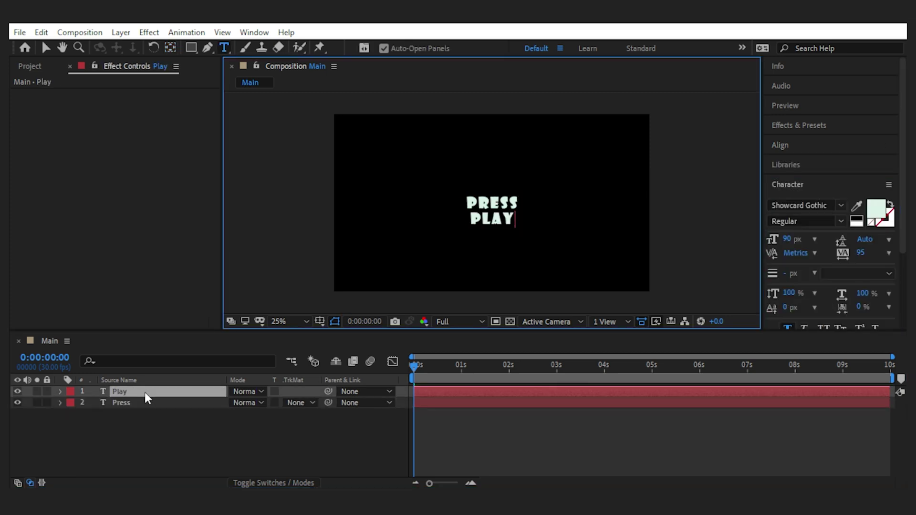
pyautogui.click(179, 421)
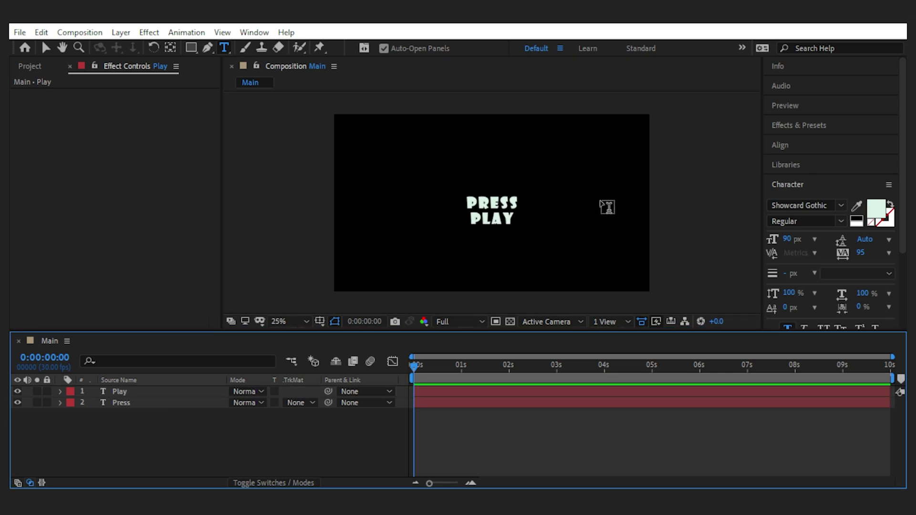
# Step: Set the font size of both the Play and Press text layers to 200 px
pyautogui.click(151, 391)
pyautogui.keyDown('shift'); pyautogui.click(151, 403); pyautogui.keyUp('shift')
pyautogui.click(786, 238)
pyautogui.write('200')
pyautogui.press('Return')
pyautogui.click(200, 420)
# Step: Move the Play layer below Press in the layer stack and shift its text down clear of the word Press
pyautogui.moveTo(166, 391); pyautogui.dragTo(166, 412)
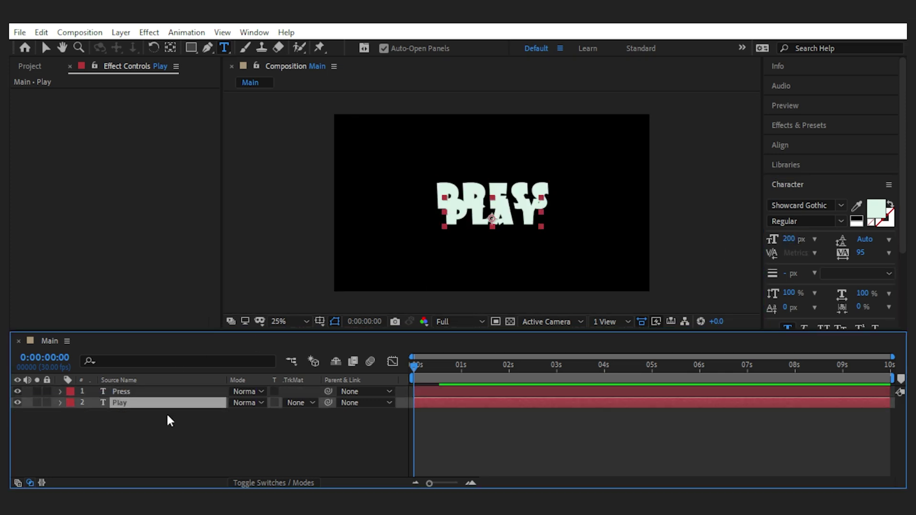
pyautogui.hotkey('shift', 'Down')
pyautogui.hotkey('shift', 'Down')
pyautogui.hotkey('shift', 'Down')
pyautogui.click(301, 425)
# Step: Shift the Press and Play layers up together to recenter the two-line title vertically
pyautogui.click(204, 391)
pyautogui.keyDown('shift'); pyautogui.click(204, 402); pyautogui.keyUp('shift')
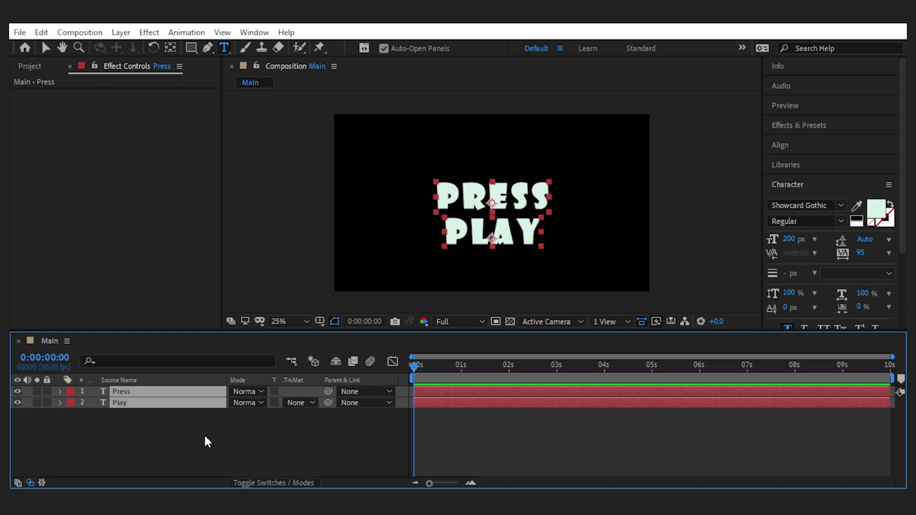
pyautogui.hotkey('shift', 'Up')
pyautogui.hotkey('shift', 'Up')
# Step: Add a new adjustment layer above the text layers and name it "Pixel"
pyautogui.rightClick(189, 432)
pyautogui.moveTo(305, 289)
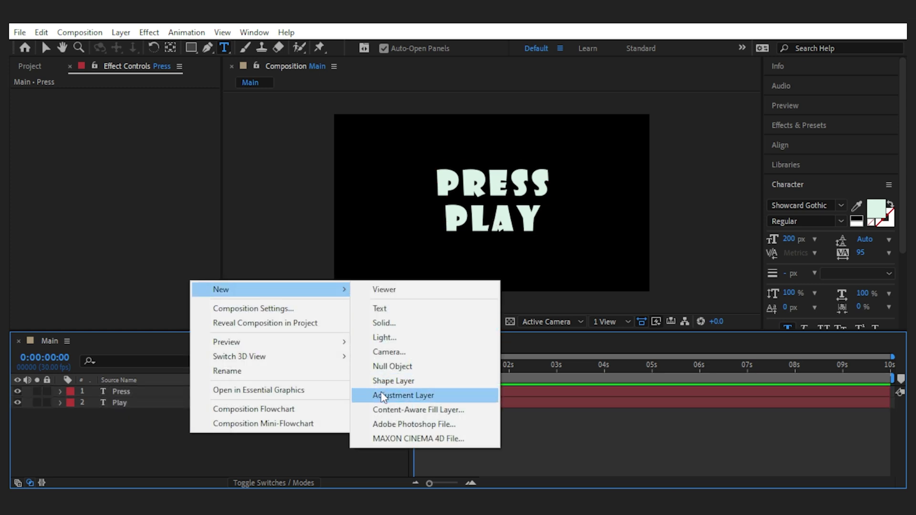
pyautogui.click(381, 396)
pyautogui.press('Return')
pyautogui.write('Pixel')
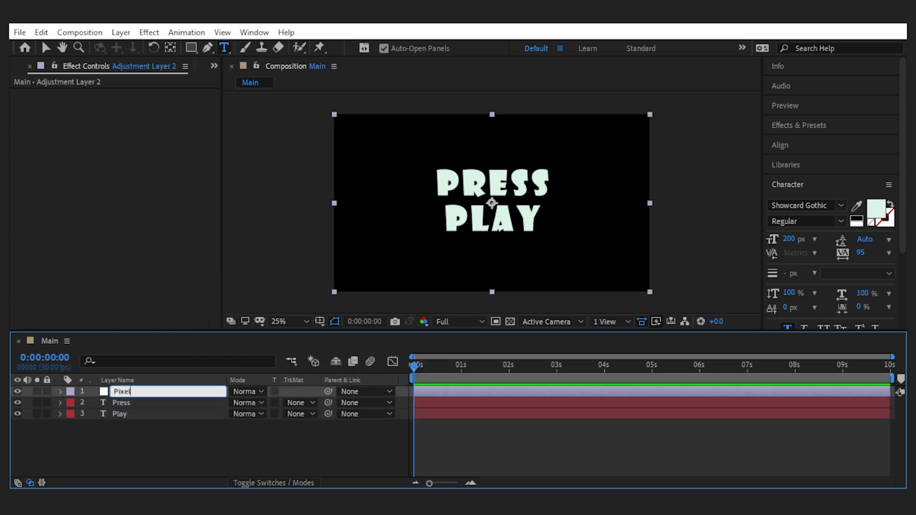
pyautogui.press('Return')
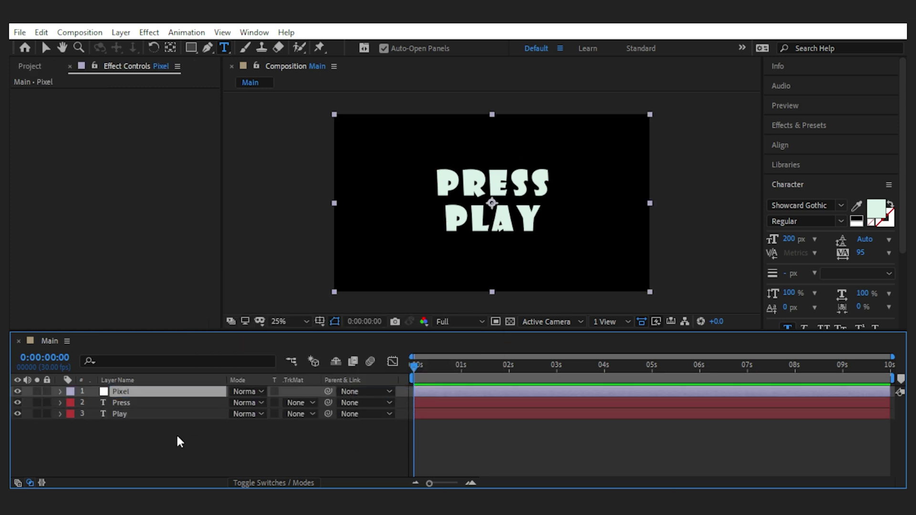
# Step: Find the CC Block Load effect and apply it to the Pixel adjustment layer
pyautogui.click(853, 133)
pyautogui.click(824, 142)
pyautogui.write('cc bloc')
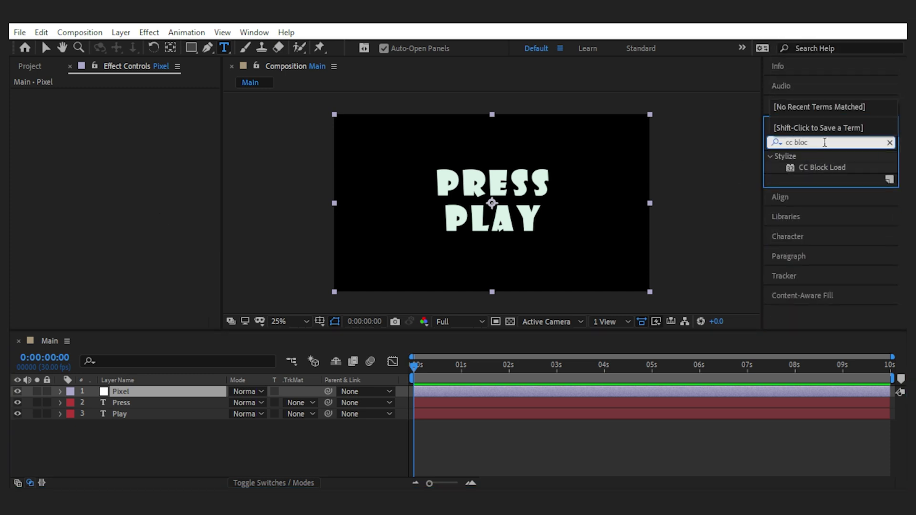
pyautogui.moveTo(821, 167); pyautogui.dragTo(148, 395)
pyautogui.press('v')
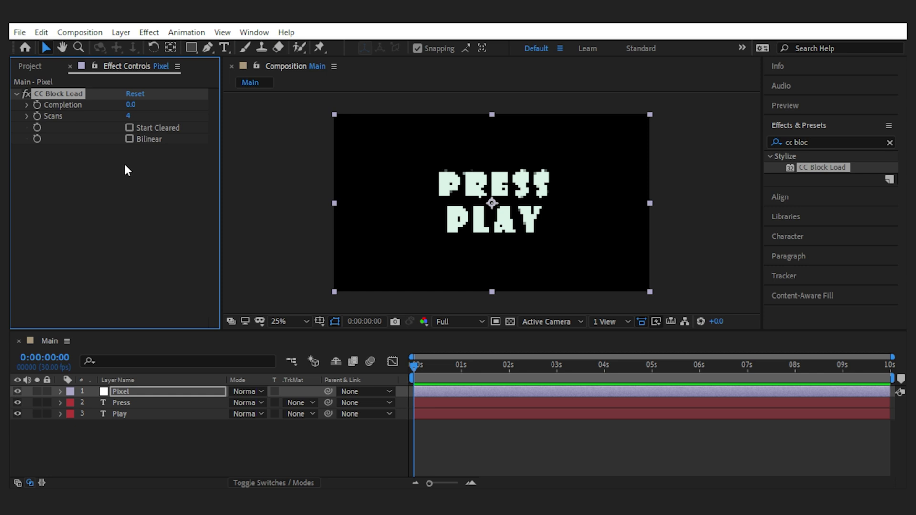
# Step: Try CC Block Load Scans values of 3 and 5, and return Scans to 4
pyautogui.click(128, 116)
pyautogui.scroll(2, 461, 228)
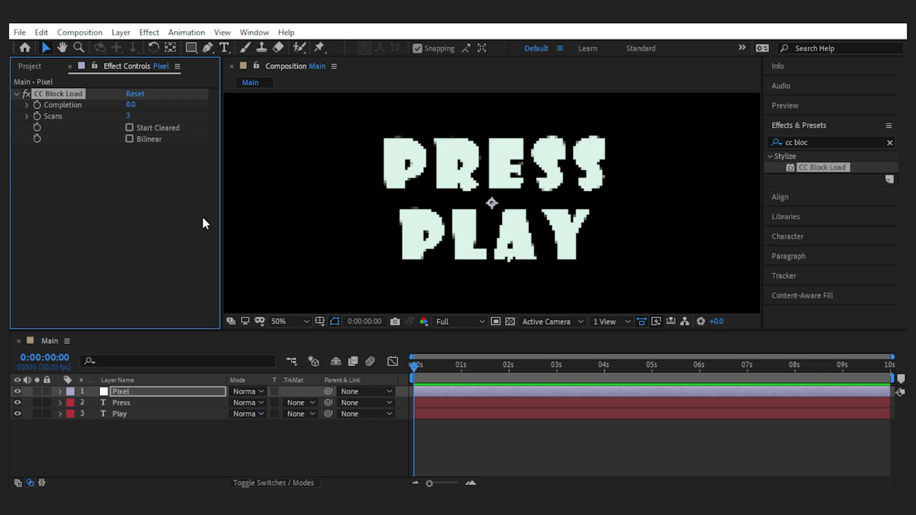
pyautogui.click(129, 116)
pyautogui.write('5')
pyautogui.press('Return')
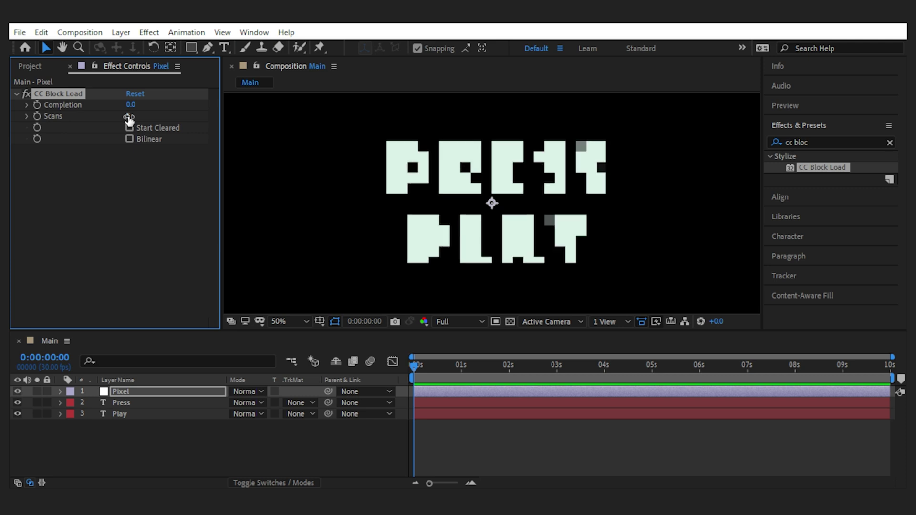
pyautogui.click(130, 116)
pyautogui.write('4')
pyautogui.press('Return')
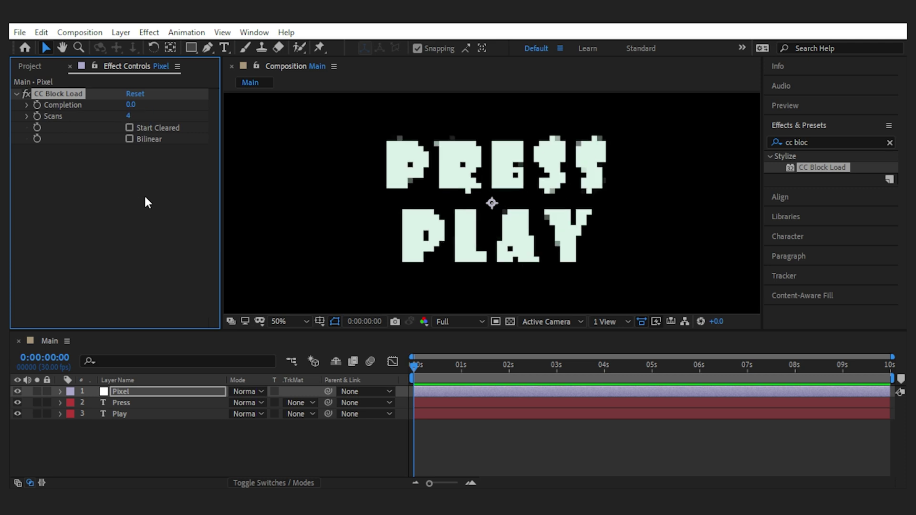
# Step: Collapse the CC Block Load settings and apply the Generate category's Grid effect to the Pixel layer
pyautogui.click(15, 93)
pyautogui.scroll(-2, 329, 223)
pyautogui.scroll(2, 329, 224)
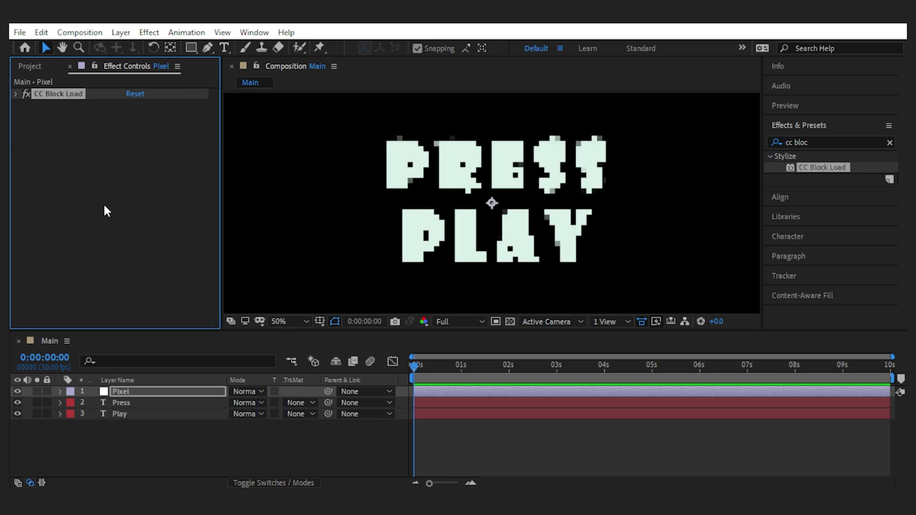
pyautogui.click(125, 210)
pyautogui.click(820, 145)
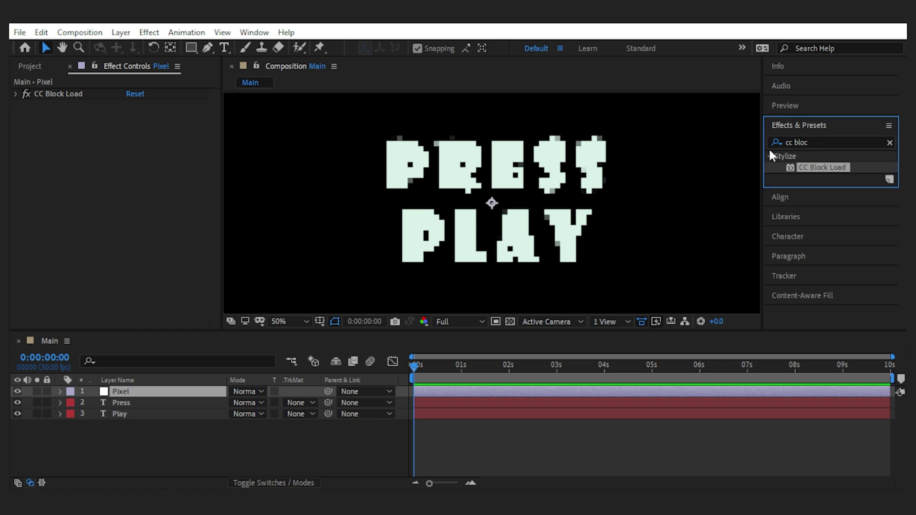
pyautogui.moveTo(816, 146); pyautogui.dragTo(752, 140)
pyautogui.write('grid')
pyautogui.moveTo(806, 256); pyautogui.dragTo(111, 231)
# Step: Set the Grid effect's color to a near-black gray and its border to 2
pyautogui.click(132, 205)
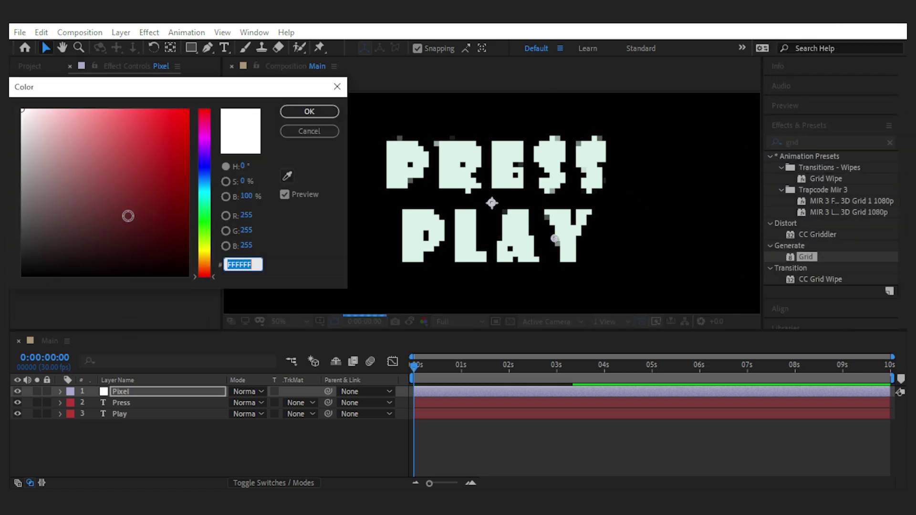
pyautogui.click(20, 255)
pyautogui.click(315, 110)
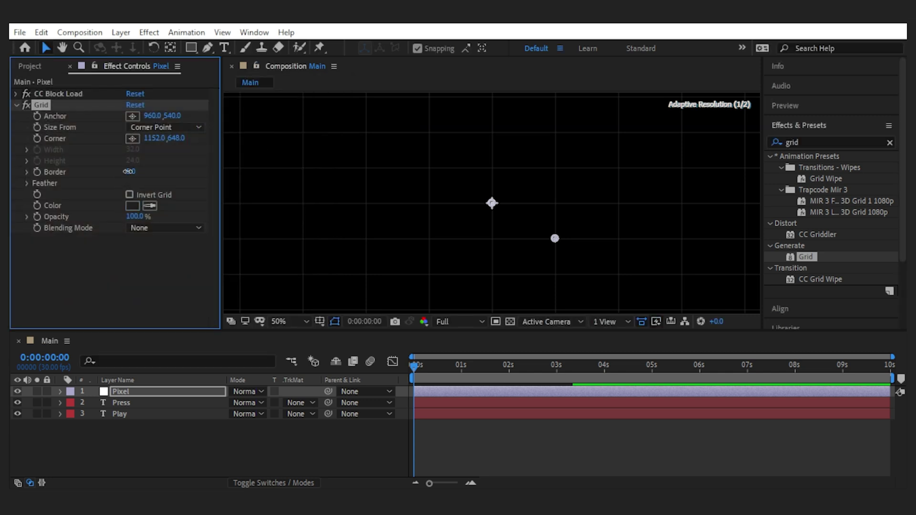
pyautogui.write('2')
pyautogui.press('Return')
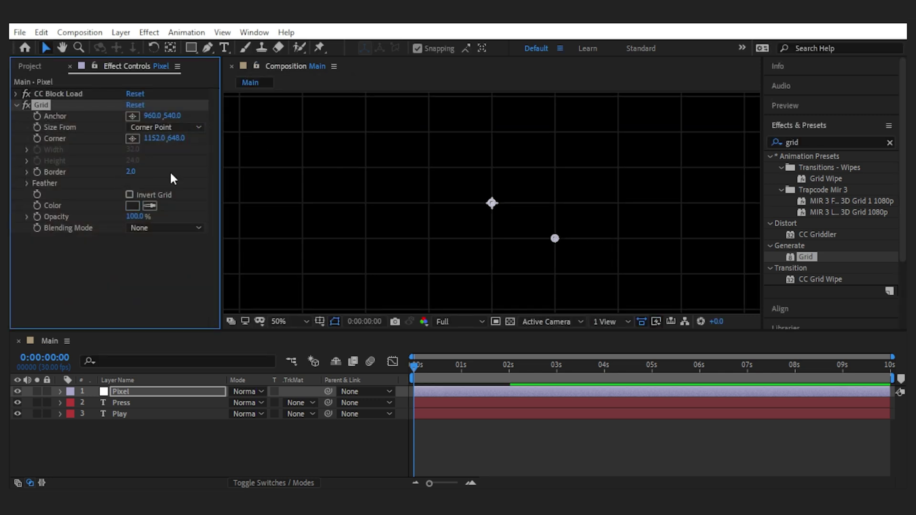
# Step: Set the Grid effect's blending mode to Normal and its corner to 16, 16
pyautogui.click(160, 228)
pyautogui.click(172, 217)
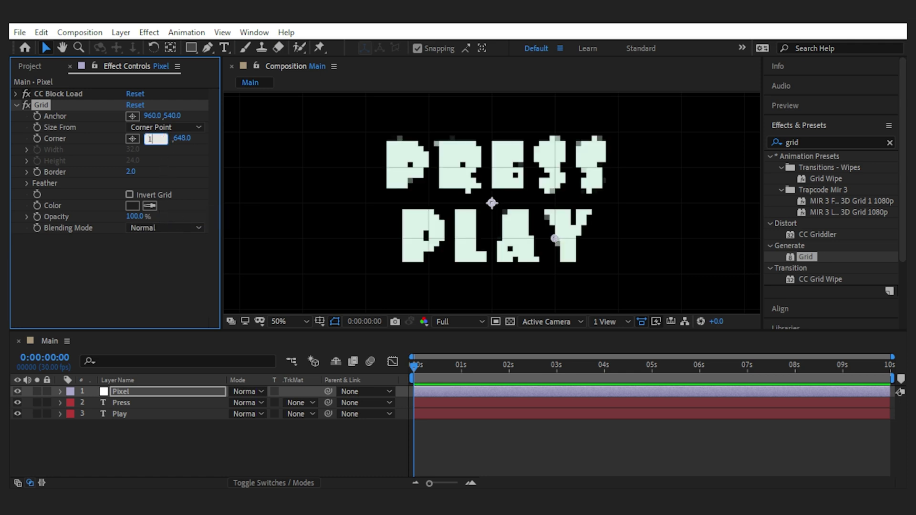
pyautogui.write('16')
pyautogui.click(169, 139)
pyautogui.write('16')
pyautogui.press('Return')
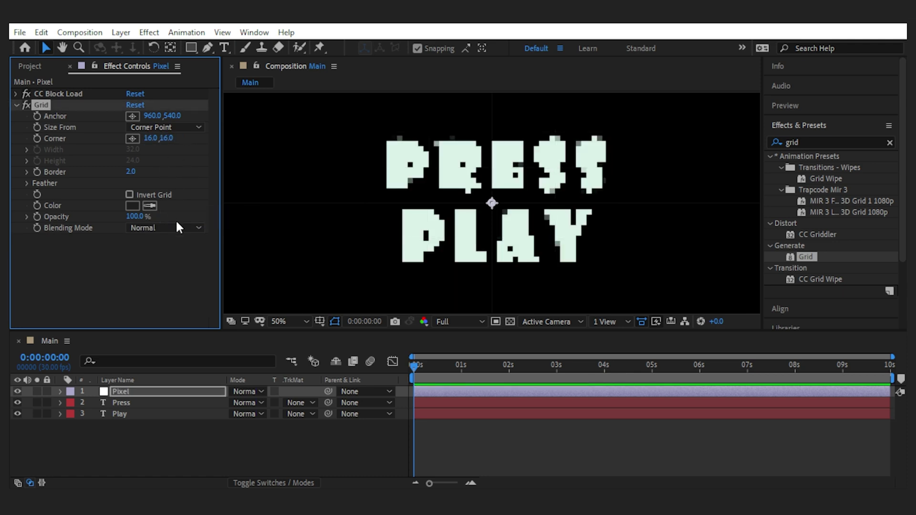
# Step: Set the Grid effect's opacity to 30% and its anchor to 0, 0
pyautogui.click(136, 216)
pyautogui.write('30')
pyautogui.press('Return')
pyautogui.click(152, 115)
pyautogui.write('0')
pyautogui.press('Return')
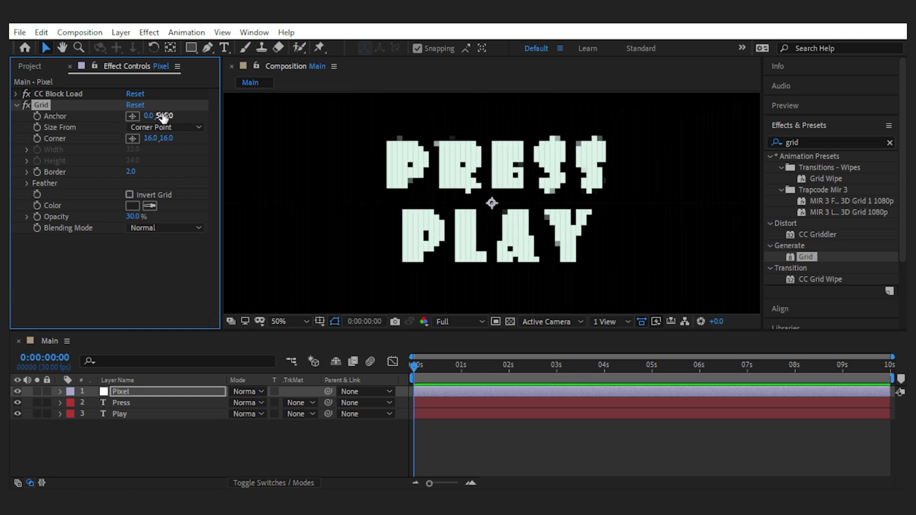
pyautogui.click(162, 116)
pyautogui.write('0')
pyautogui.press('Return')
pyautogui.click(278, 444)
pyautogui.press('.')
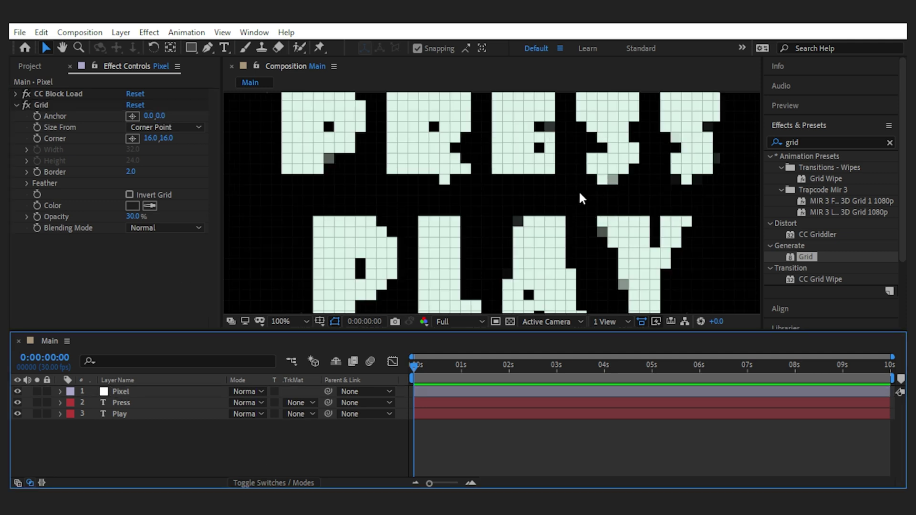
pyautogui.press(',')
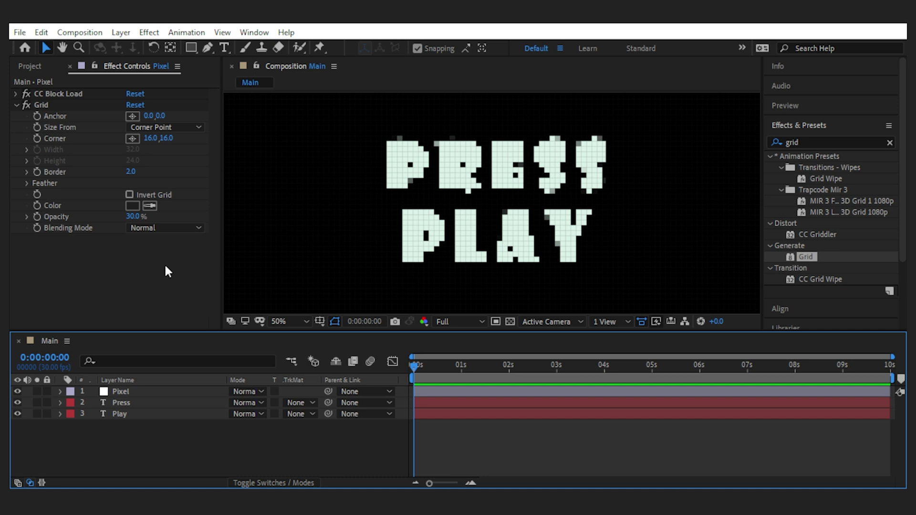
# Step: Reduce the Grid effect's opacity to 20%
pyautogui.click(136, 217)
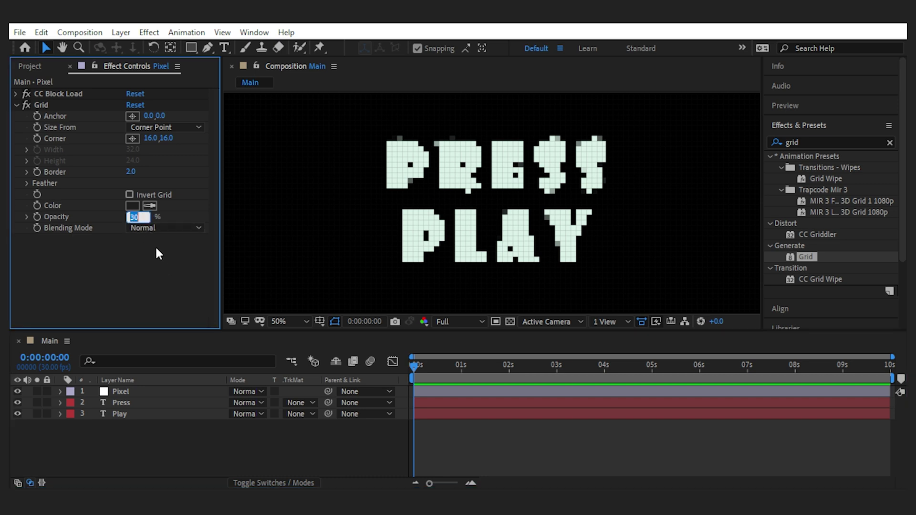
pyautogui.write('20')
pyautogui.press('Return')
pyautogui.scroll(1, 421, 190)
pyautogui.scroll(-1, 422, 189)
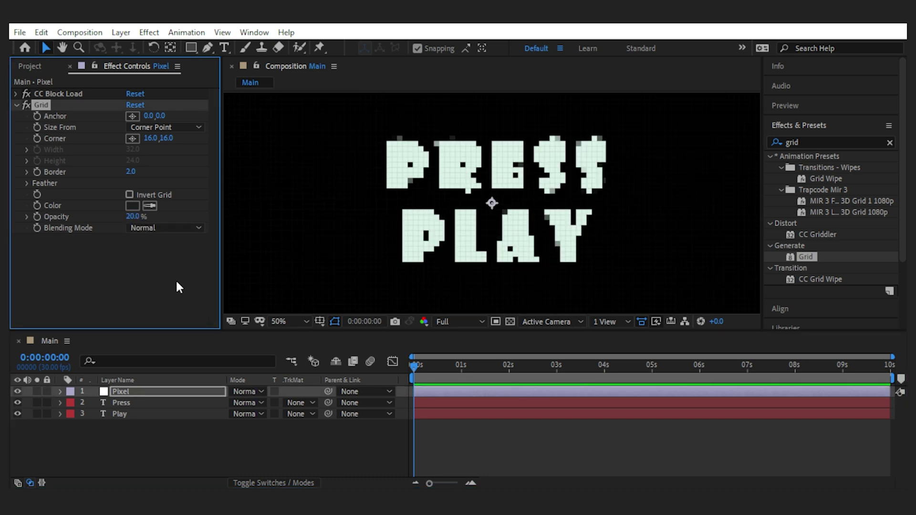
# Step: Apply the Noise effect to the Pixel layer after Grid and set its Amount of Noise to 30%
pyautogui.click(16, 105)
pyautogui.hotkey('ctrl', '5')
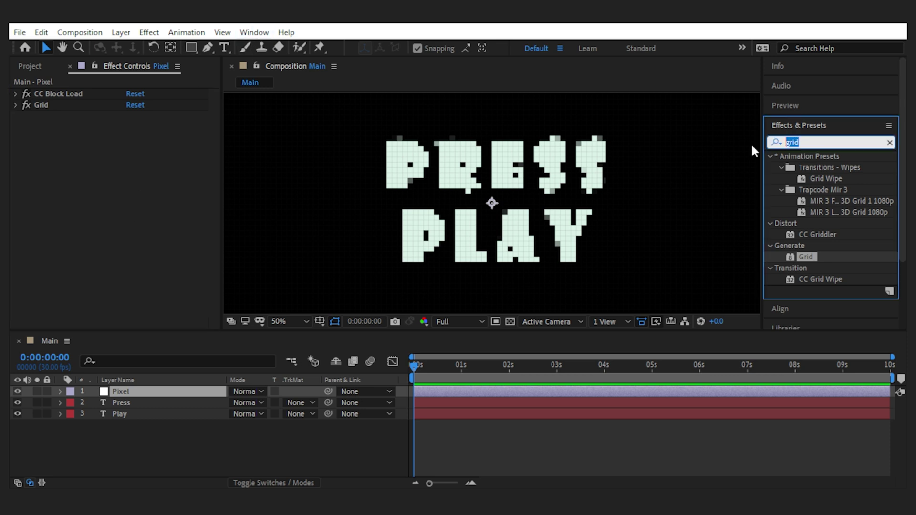
pyautogui.write('noise')
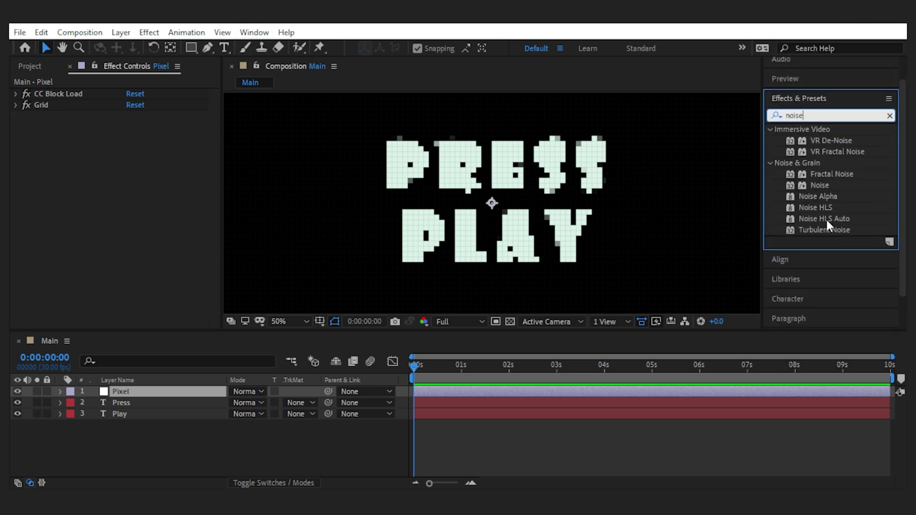
pyautogui.moveTo(825, 186); pyautogui.dragTo(131, 132)
pyautogui.click(130, 127)
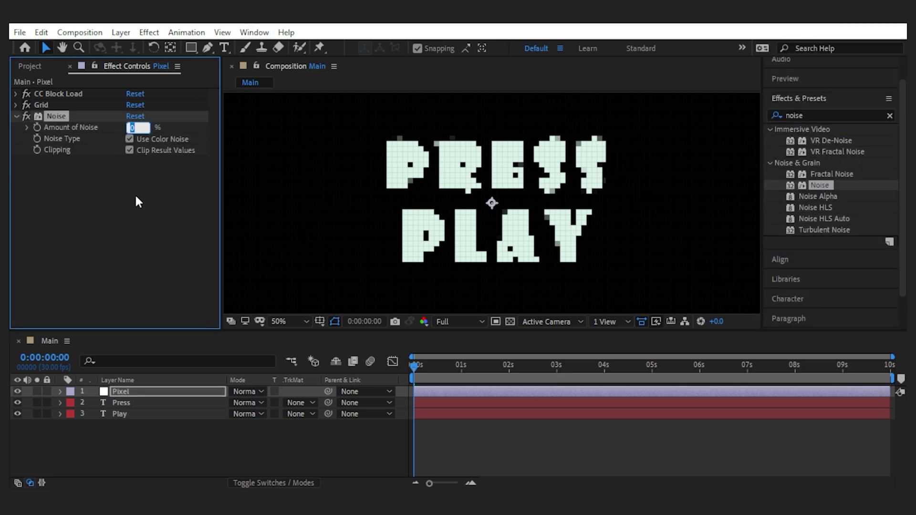
pyautogui.write('30')
pyautogui.press('Return')
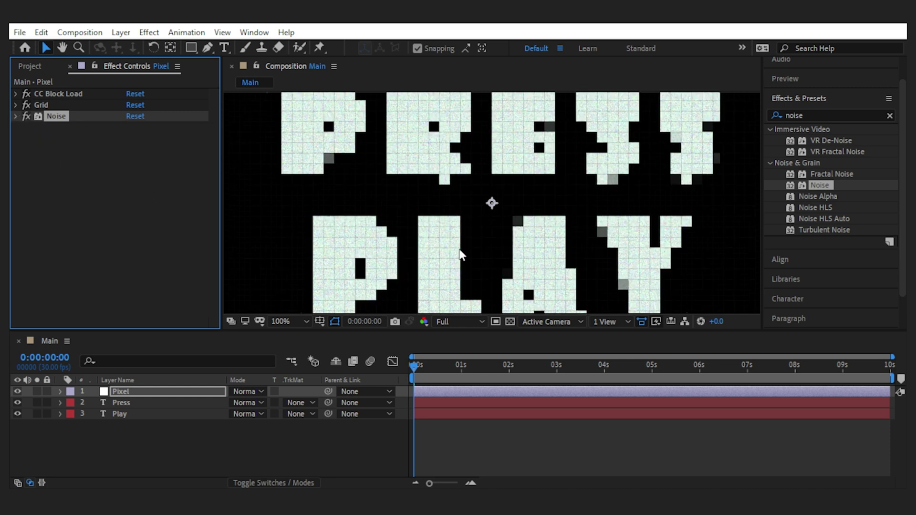
# Step: Inspect the noise up close and compare the title with the Pixel adjustment layer hidden and shown
pyautogui.press(',')
pyautogui.click(125, 164)
pyautogui.press('.')
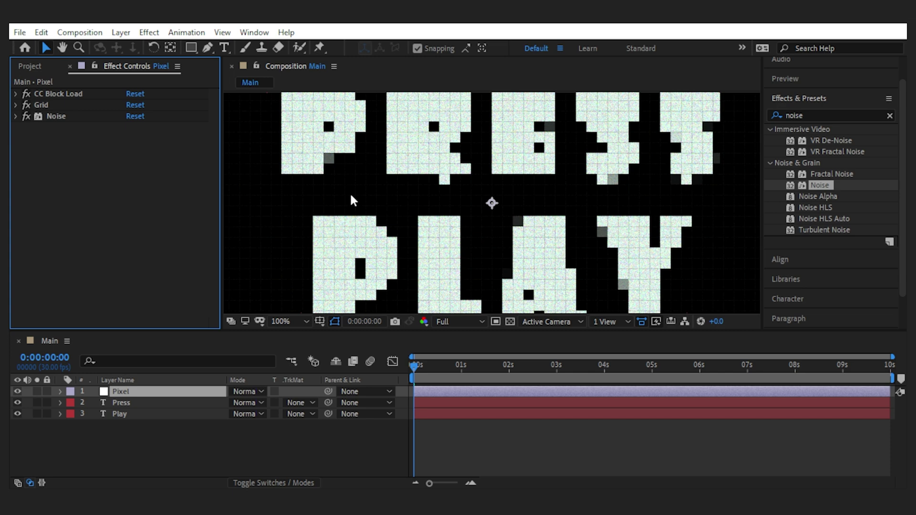
pyautogui.press(',')
pyautogui.click(17, 391)
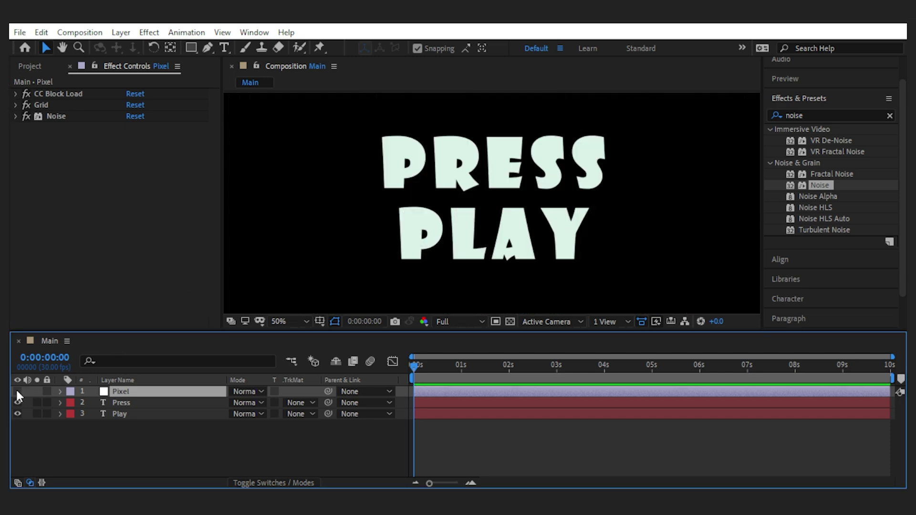
pyautogui.click(18, 391)
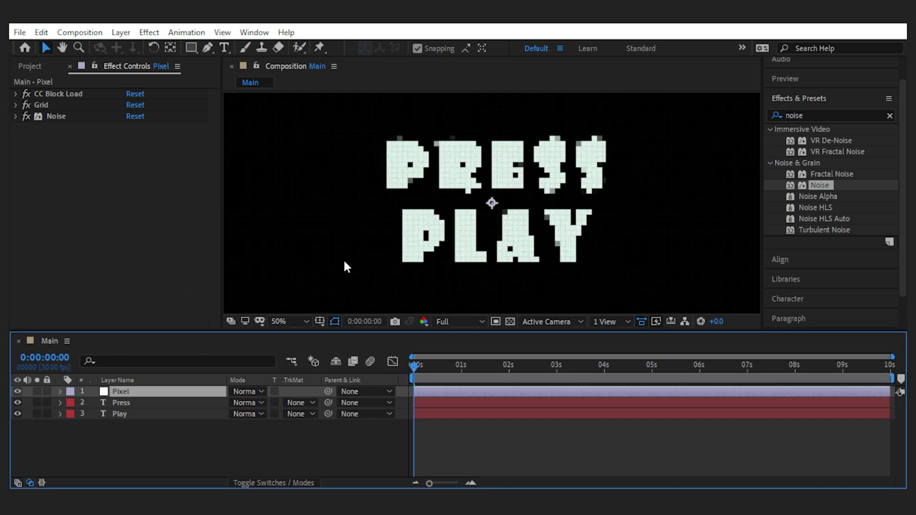
# Step: Create a 1920 x 1080 deep blue solid layer named BG and move it beneath all the other layers
pyautogui.click(311, 451)
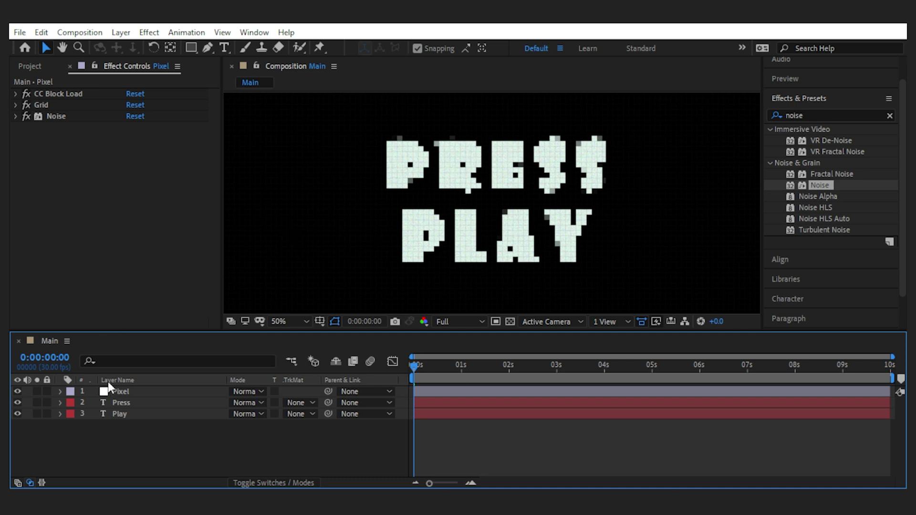
pyautogui.click(125, 403)
pyautogui.click(144, 437)
pyautogui.hotkey('ctrl', 'y')
pyautogui.click(227, 334)
pyautogui.click(203, 148)
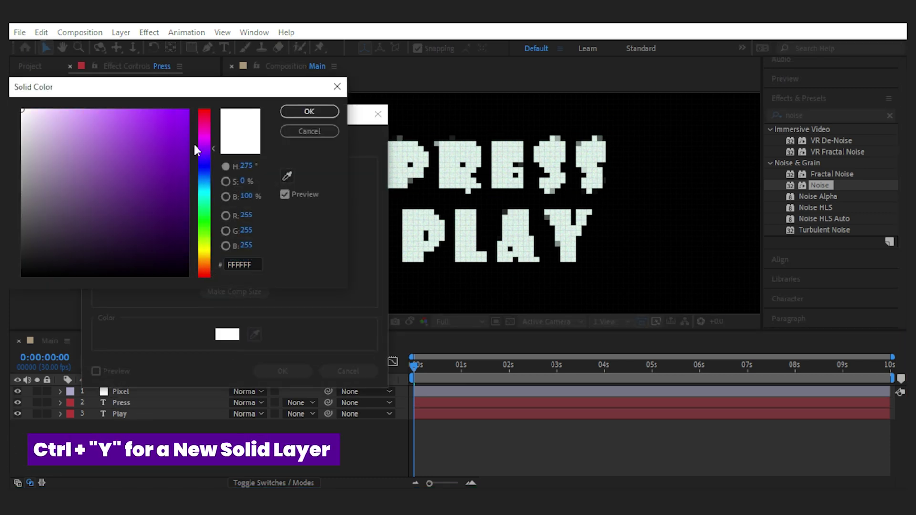
pyautogui.moveTo(194, 145); pyautogui.dragTo(155, 199)
pyautogui.click(308, 111)
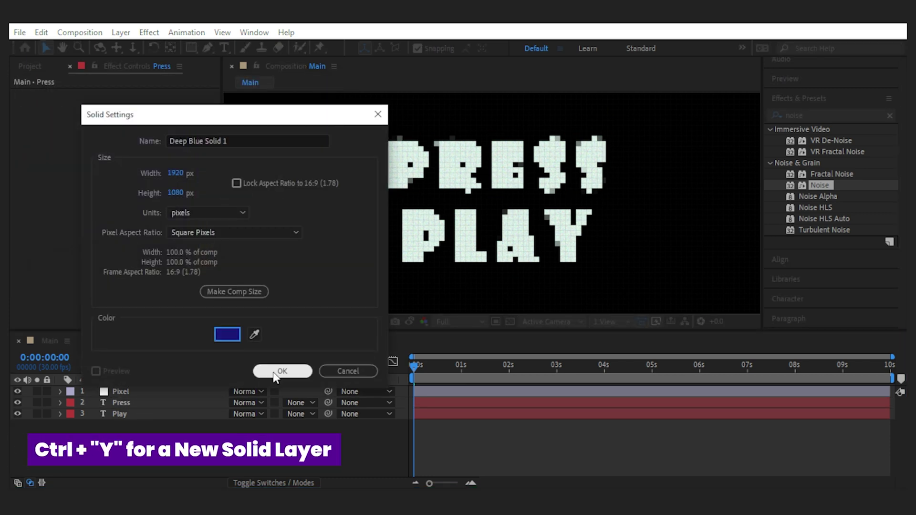
pyautogui.moveTo(169, 141); pyautogui.dragTo(231, 141)
pyautogui.write('BG')
pyautogui.press('Return')
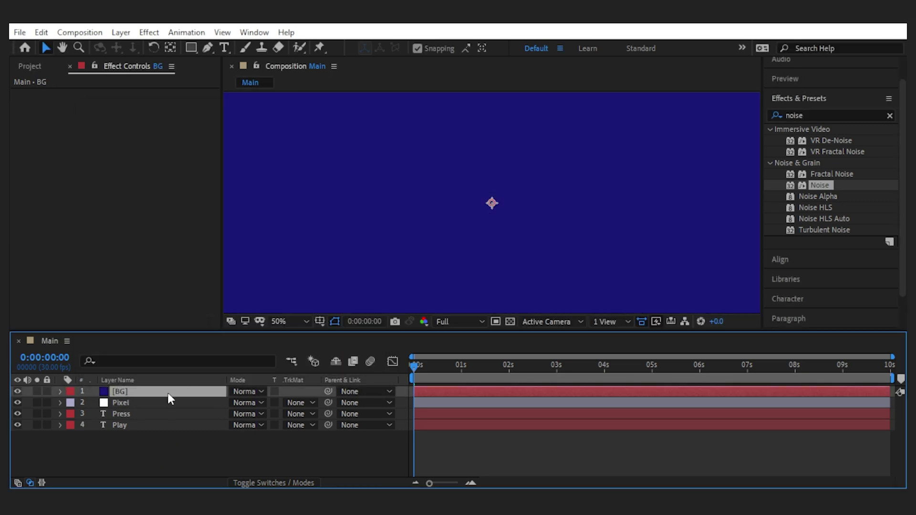
pyautogui.moveTo(168, 393); pyautogui.dragTo(237, 450)
# Step: Change the fill colour of the Press text to bright green 06FD91
pyautogui.click(138, 414)
pyautogui.click(151, 403)
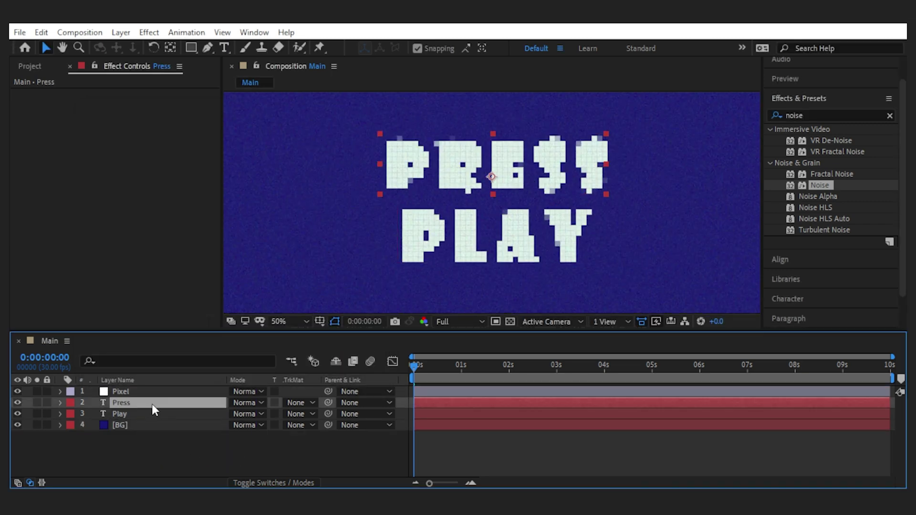
pyautogui.doubleClick(151, 404)
pyautogui.click(875, 209)
pyautogui.moveTo(172, 161); pyautogui.dragTo(176, 109)
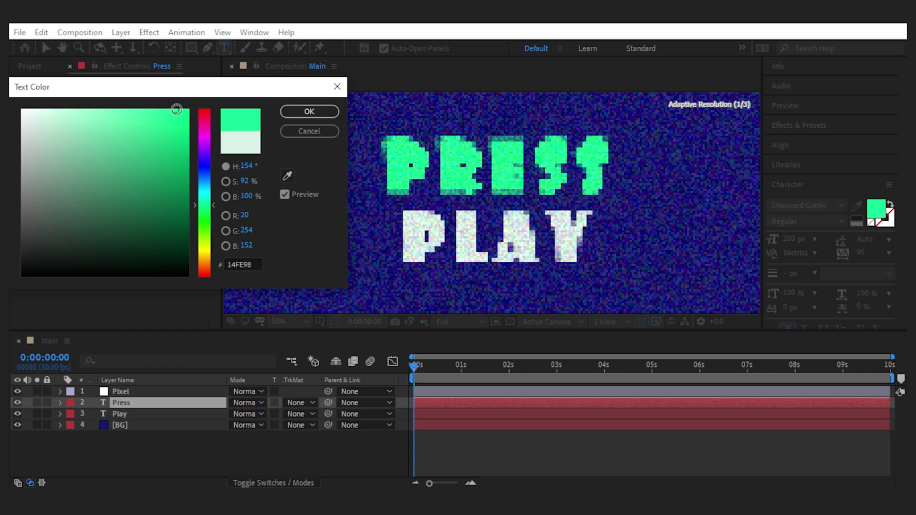
pyautogui.click(185, 110)
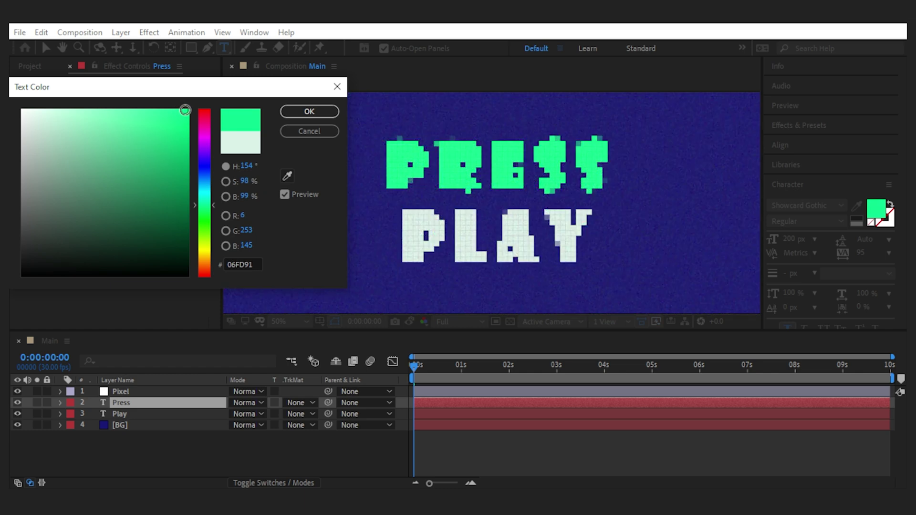
pyautogui.click(311, 115)
# Step: Change the fill colour of the Play text to orange
pyautogui.click(131, 414)
pyautogui.doubleClick(131, 414)
pyautogui.click(876, 208)
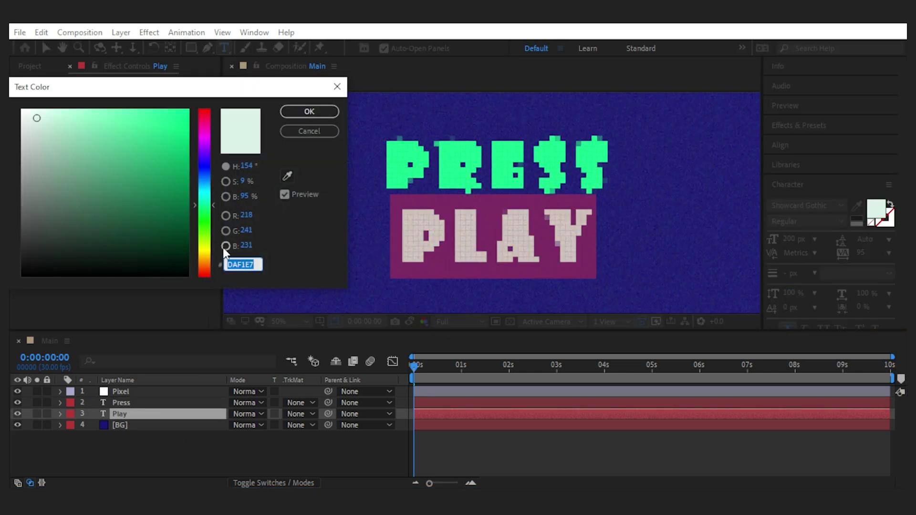
pyautogui.click(204, 270)
pyautogui.moveTo(204, 272); pyautogui.dragTo(204, 262)
pyautogui.click(174, 116)
pyautogui.click(309, 112)
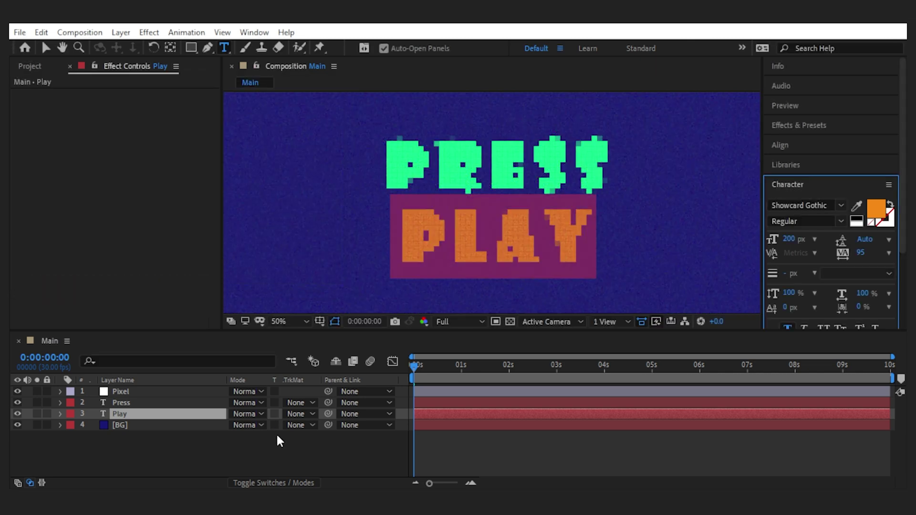
pyautogui.click(321, 451)
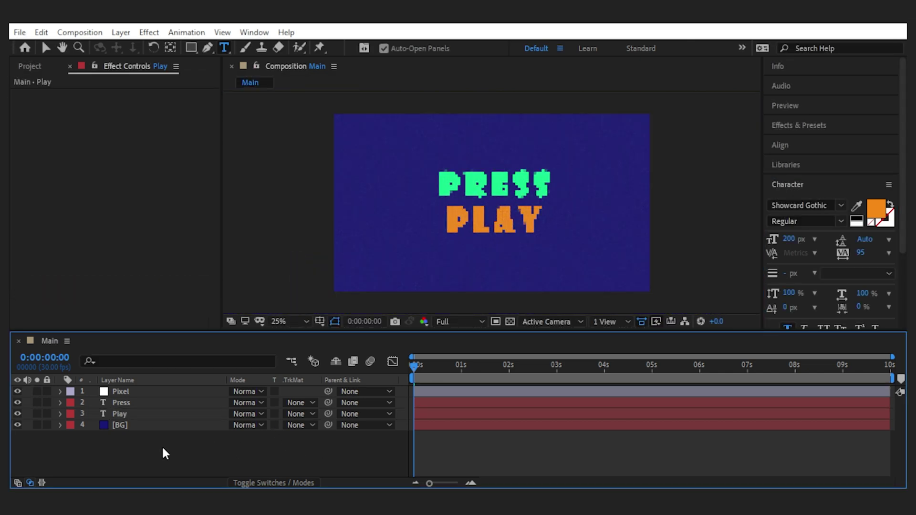
# Step: Draw a rounded rectangle frame about 1036 by 560 px around the title, with no fill and a 39 px green stroke
pyautogui.moveTo(191, 47); pyautogui.dragTo(229, 63)
pyautogui.moveTo(408, 155); pyautogui.dragTo(579, 248)
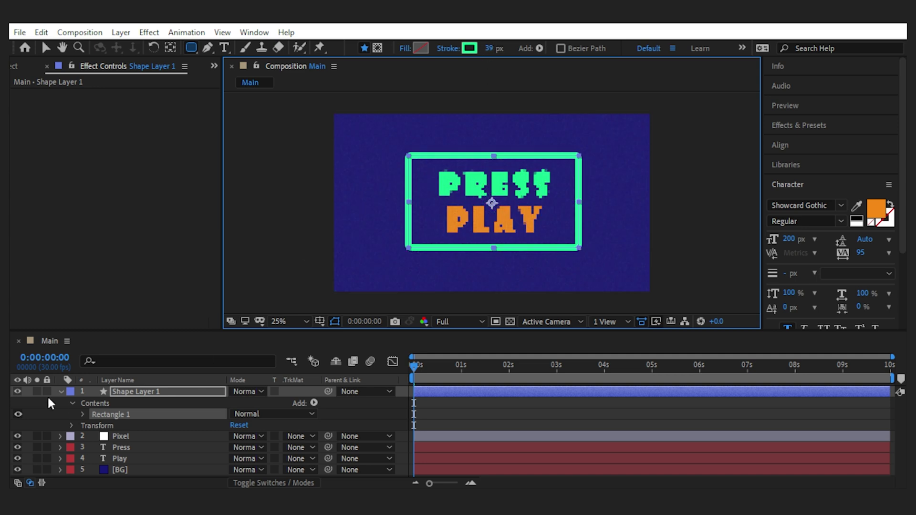
pyautogui.click(61, 391)
pyautogui.click(209, 456)
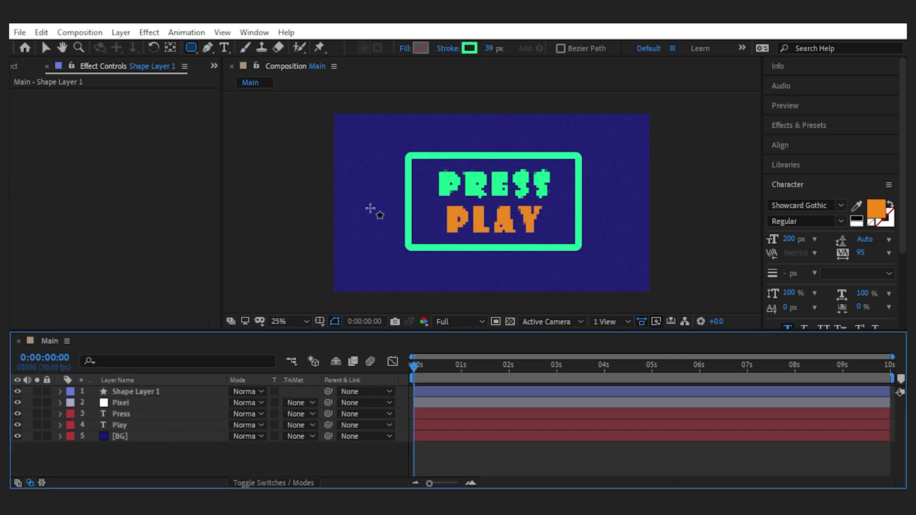
# Step: Set the Roundness of the frame's rectangle path to 0
pyautogui.click(60, 392)
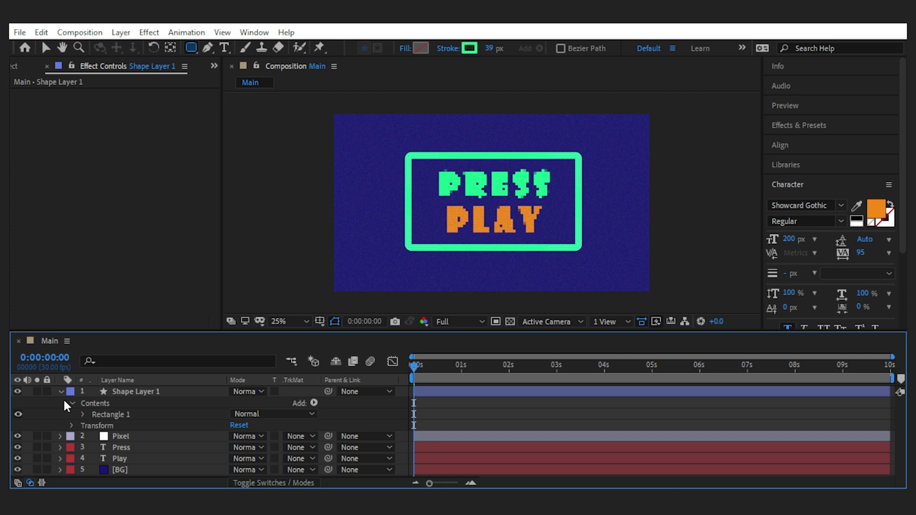
pyautogui.click(82, 414)
pyautogui.scroll(-1, 188, 442)
pyautogui.click(94, 392)
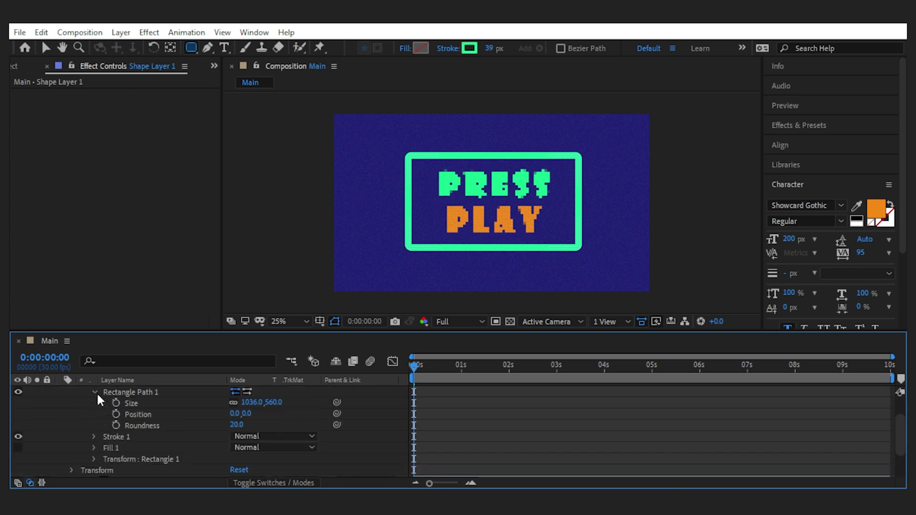
pyautogui.click(236, 424)
pyautogui.write('0')
pyautogui.press('Return')
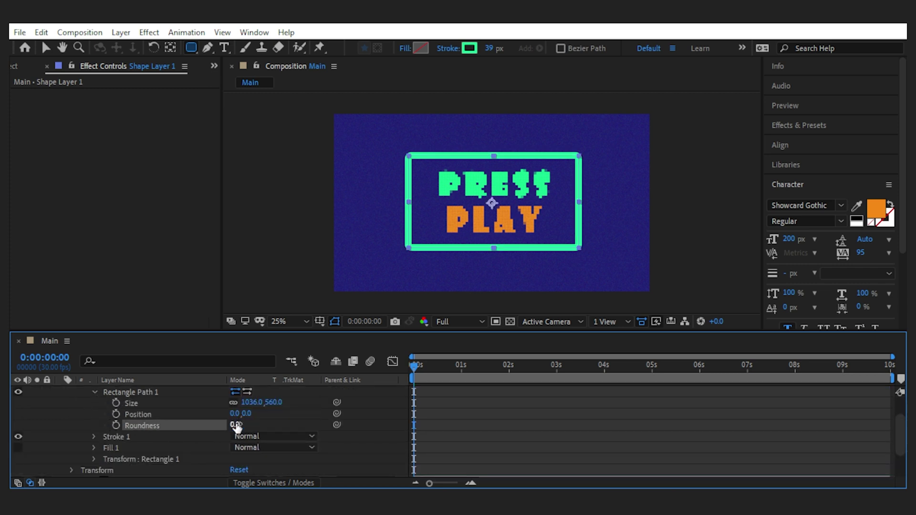
# Step: Move the frame's shape layer directly below the Pixel adjustment layer
pyautogui.scroll(1, 316, 423)
pyautogui.click(60, 391)
pyautogui.moveTo(154, 391); pyautogui.dragTo(155, 406)
pyautogui.click(227, 473)
pyautogui.press('.')
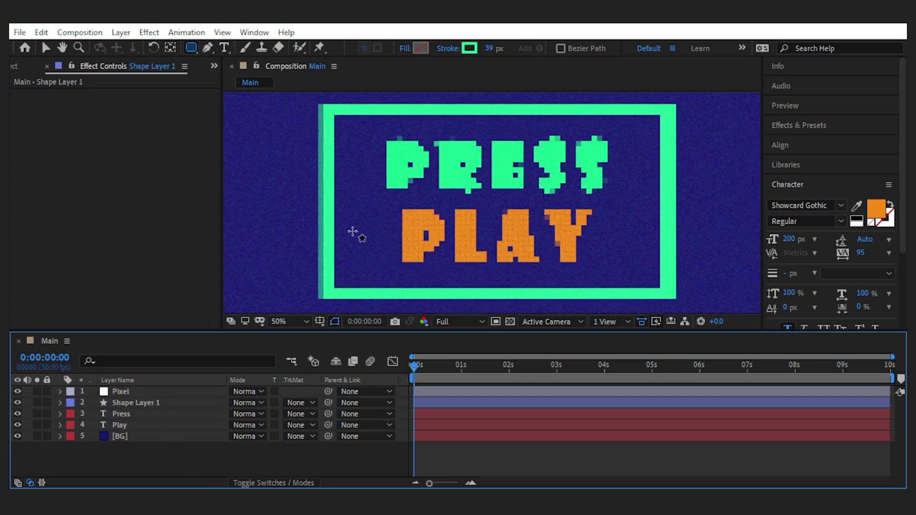
# Step: Set the opacity of the Pixel layer's Grid effect to 40%
pyautogui.click(143, 392)
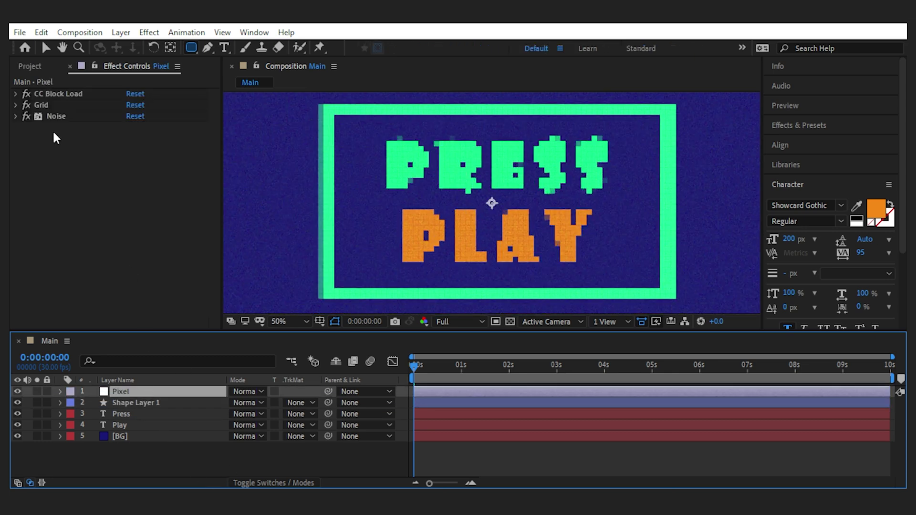
pyautogui.click(17, 105)
pyautogui.click(133, 216)
pyautogui.write('40')
pyautogui.press('Return')
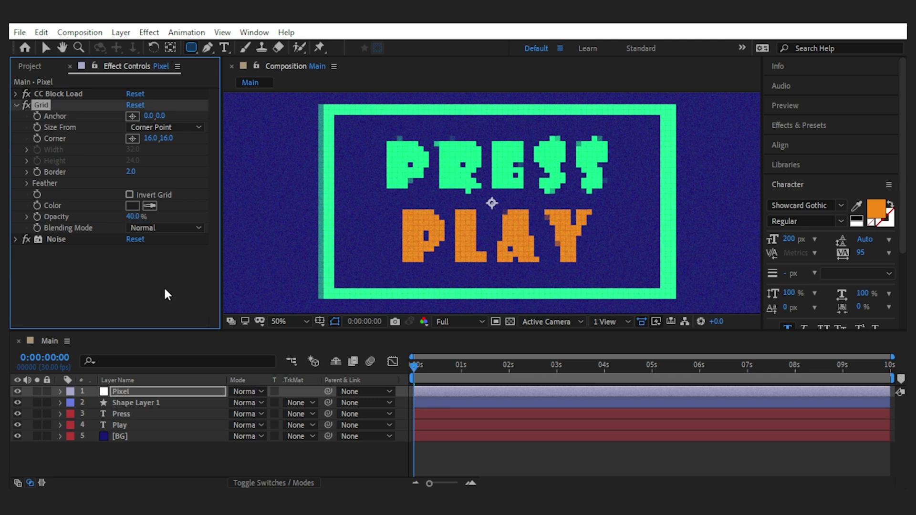
pyautogui.click(57, 402)
pyautogui.press(',')
pyautogui.press('.')
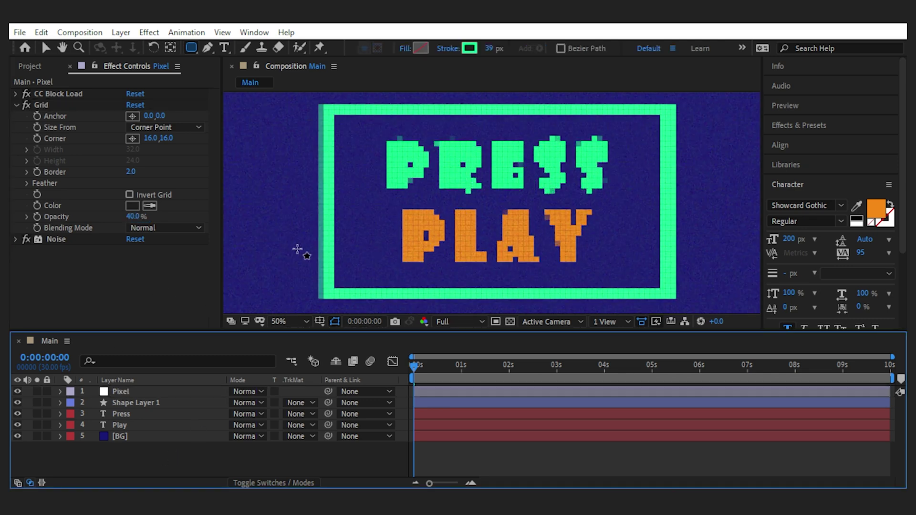
# Step: Add a Trim Paths operator to the frame's shape layer and reveal its properties
pyautogui.click(59, 402)
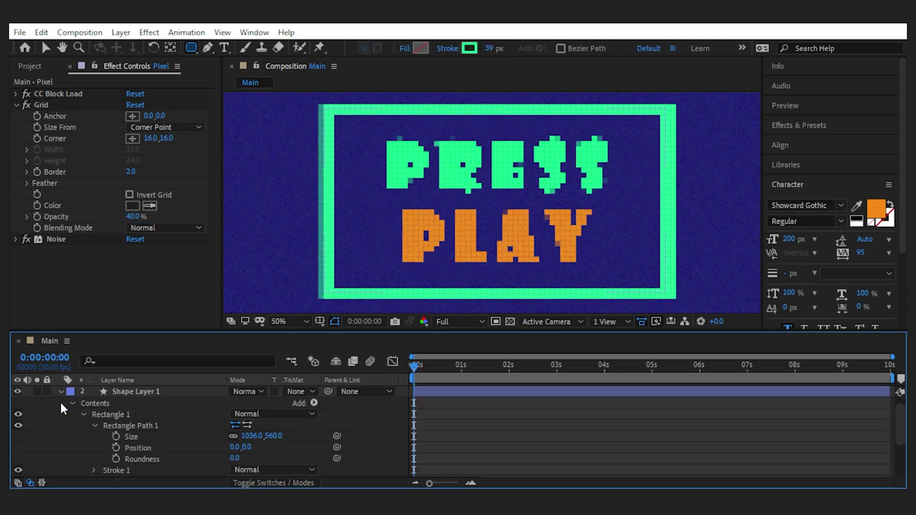
pyautogui.click(83, 415)
pyautogui.click(314, 414)
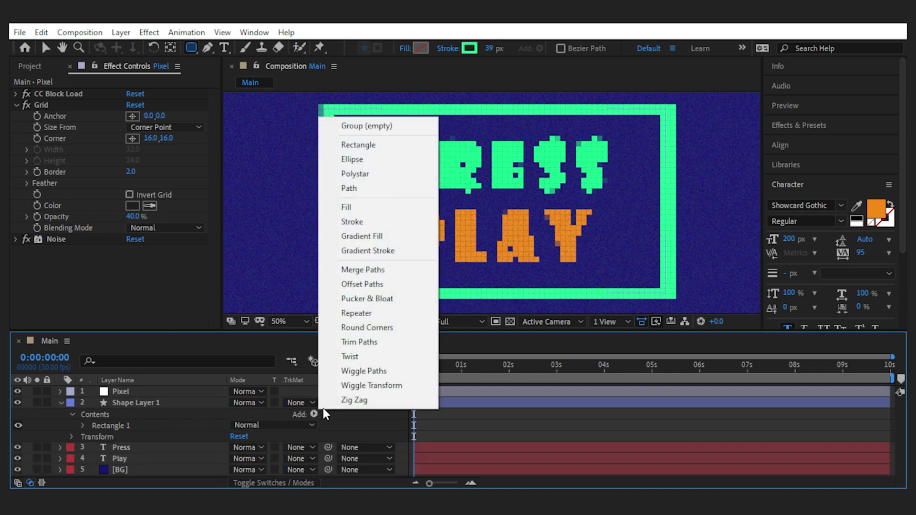
pyautogui.click(333, 342)
pyautogui.click(83, 437)
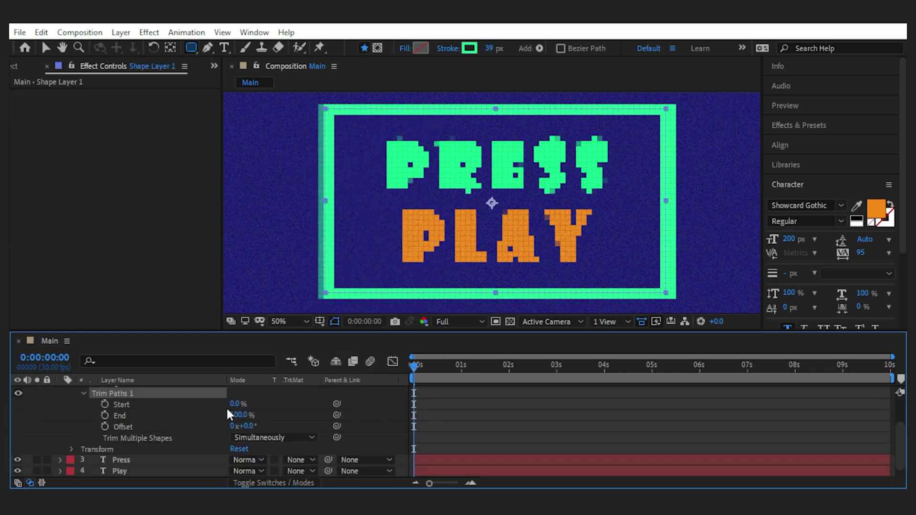
# Step: Set the Start value of Trim Paths 1 to 4% to leave a gap in the frame
pyautogui.click(234, 403)
pyautogui.write('6')
pyautogui.press('Return')
pyautogui.click(233, 404)
pyautogui.write('4')
pyautogui.press('Return')
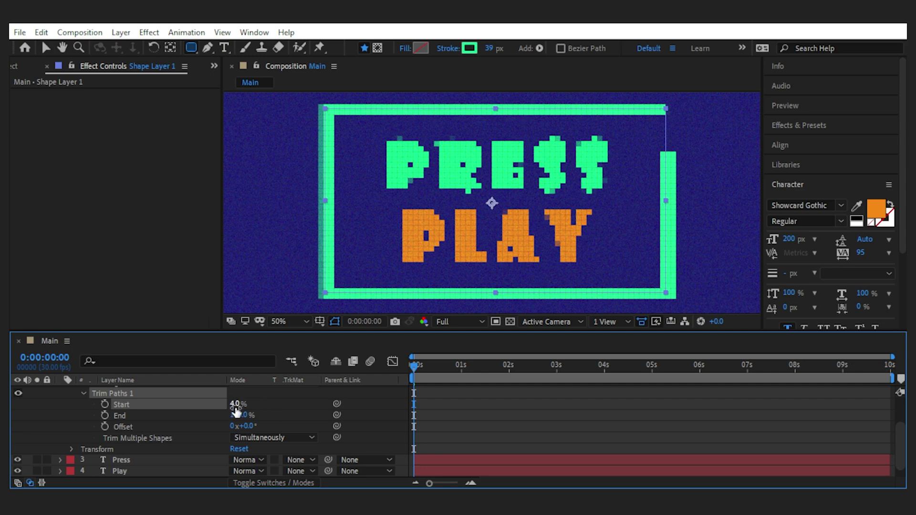
# Step: Animate the Trim Paths Offset from 0 at the first frame to 2 full revolutions at 0:00:09:29
pyautogui.click(105, 427)
pyautogui.moveTo(413, 366); pyautogui.dragTo(889, 372)
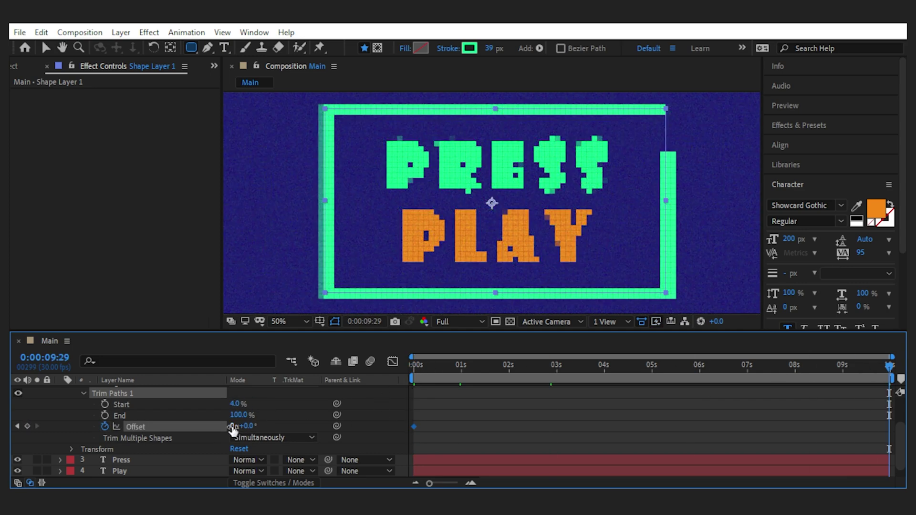
pyautogui.click(232, 426)
pyautogui.write('2')
pyautogui.press('Return')
pyautogui.scroll(3, 65, 411)
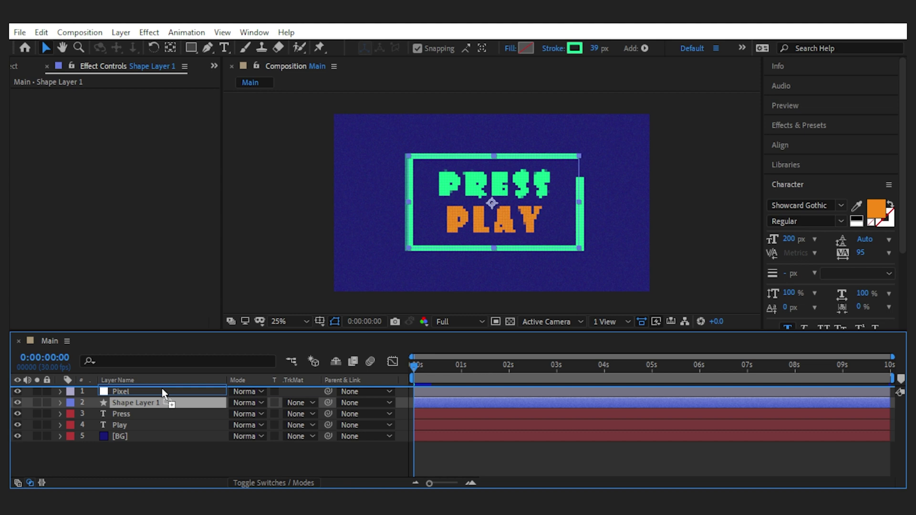
# Step: Place Shape Layer 1 above Pixel and copy Pixel's CC Block Load, Grid and Noise effects onto it
pyautogui.click(152, 402)
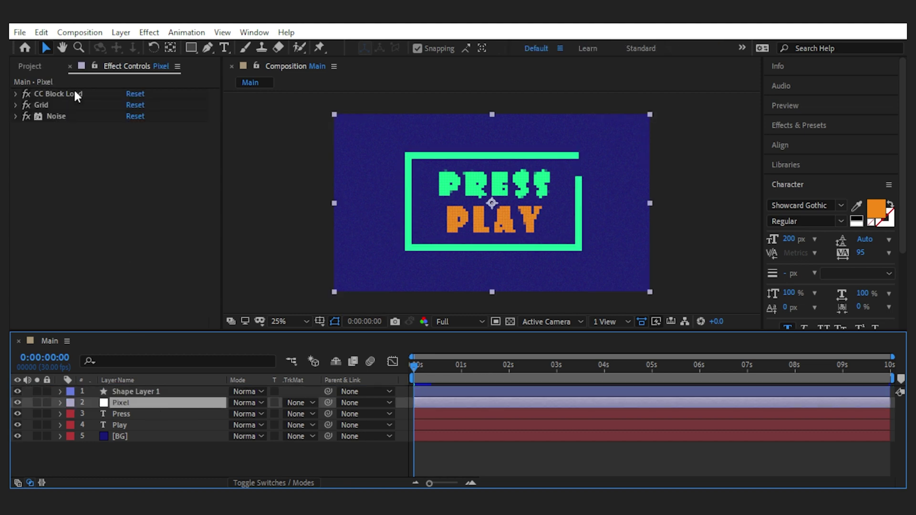
pyautogui.click(75, 94)
pyautogui.keyDown('shift'); pyautogui.click(79, 117); pyautogui.keyUp('shift')
pyautogui.click(143, 390)
pyautogui.hotkey('ctrl', 'v')
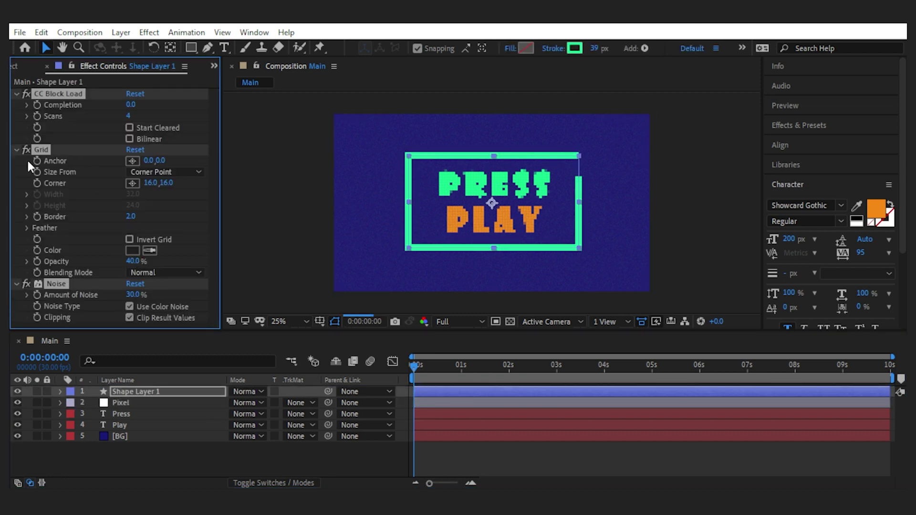
# Step: Set the Grid effect on Shape Layer 1 to a Border of 4 and the Stencil Alpha blending mode
pyautogui.click(130, 217)
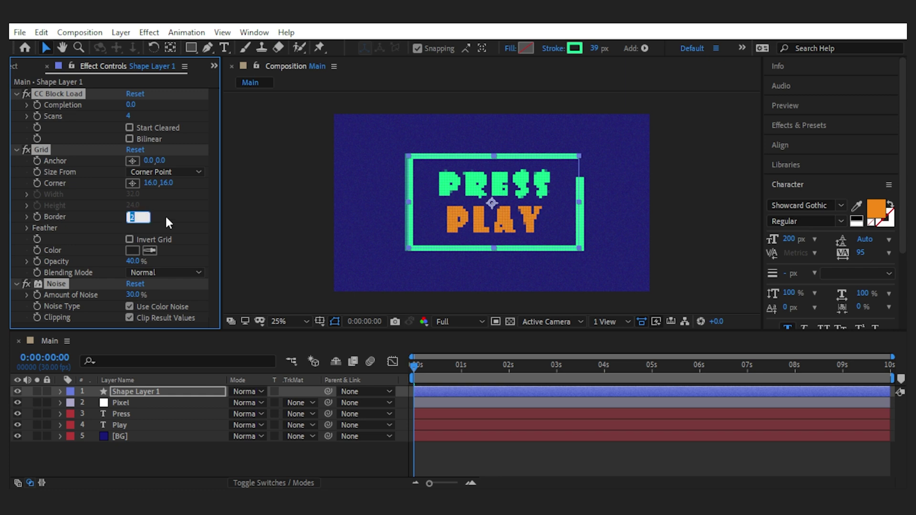
pyautogui.write('4')
pyautogui.click(165, 214)
pyautogui.click(170, 276)
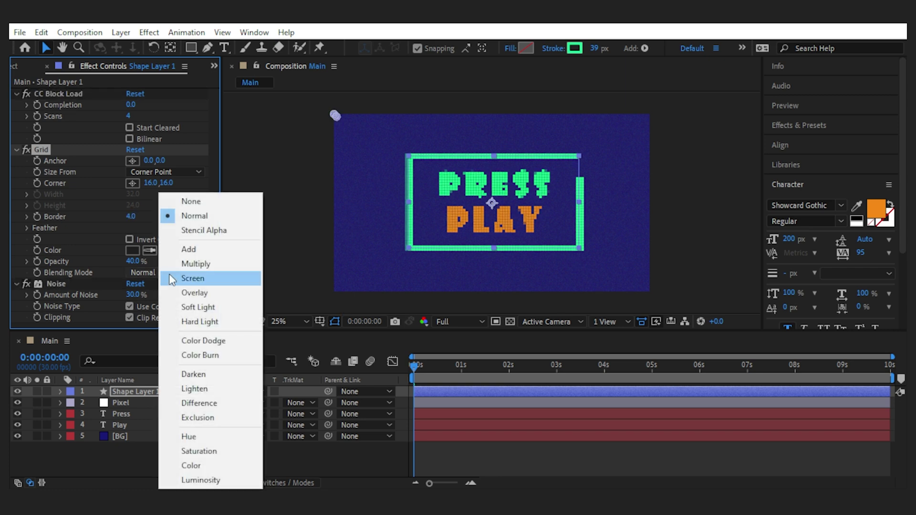
pyautogui.click(195, 230)
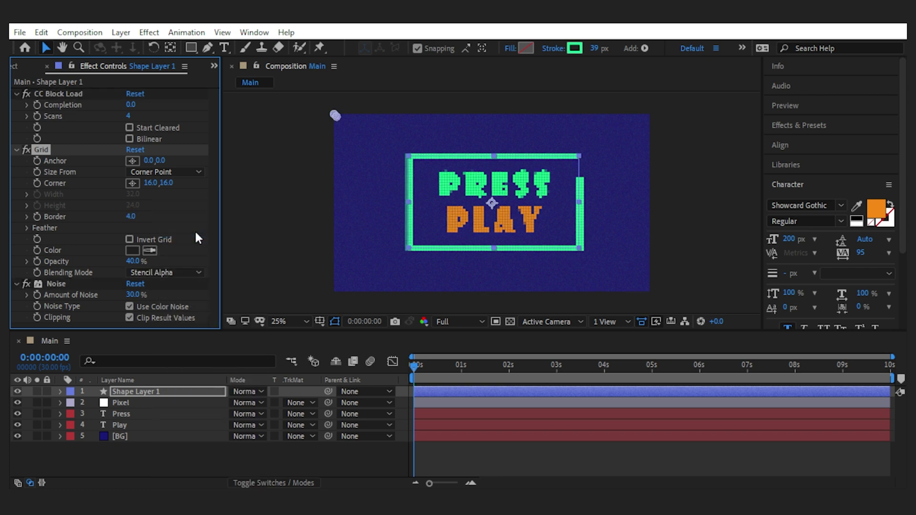
pyautogui.click(346, 461)
# Step: Set the opacity of the Grid effect on Shape Layer 1 to 60%
pyautogui.click(133, 261)
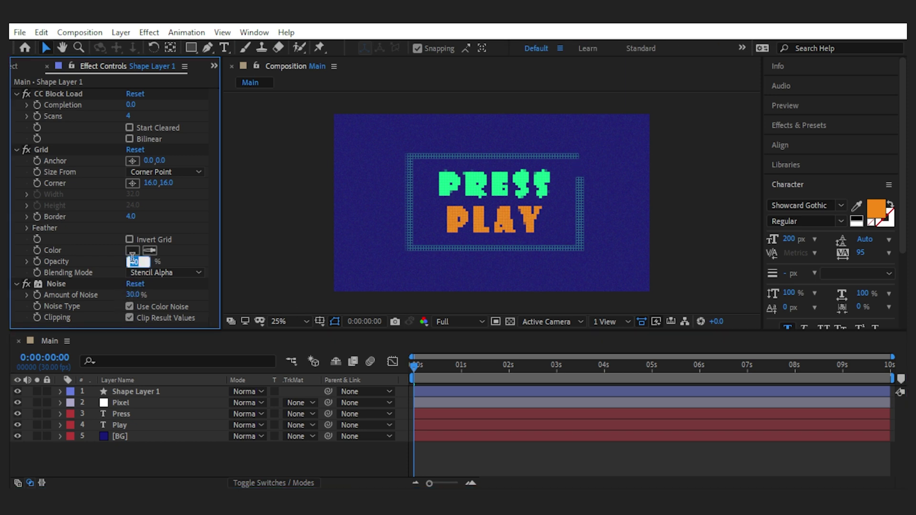
pyautogui.press('Return')
pyautogui.click(348, 453)
pyautogui.scroll(2, 623, 249)
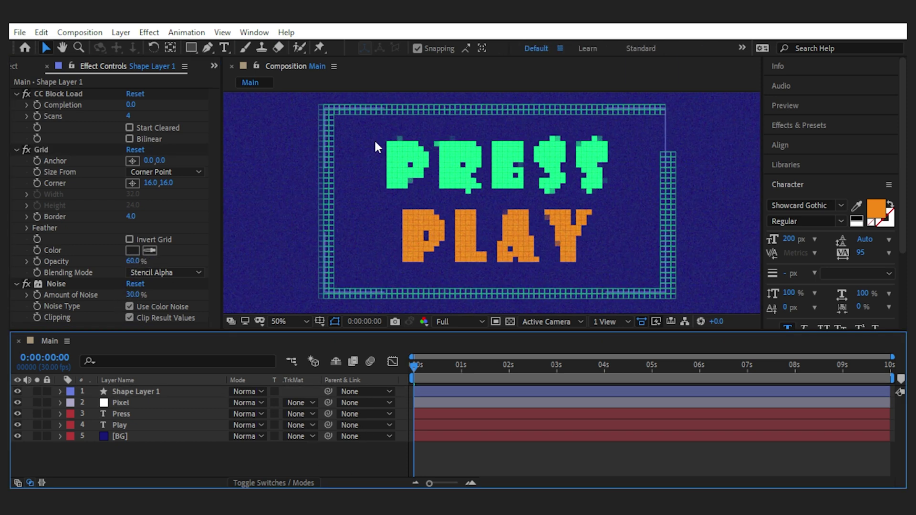